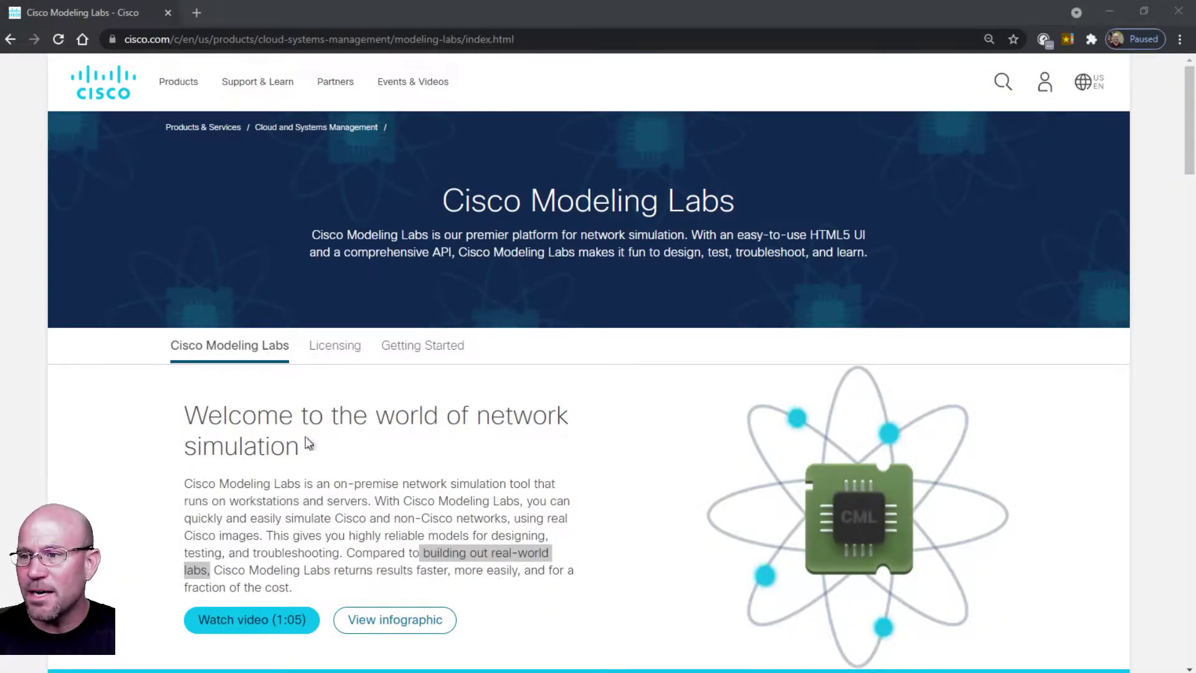
click(351, 428)
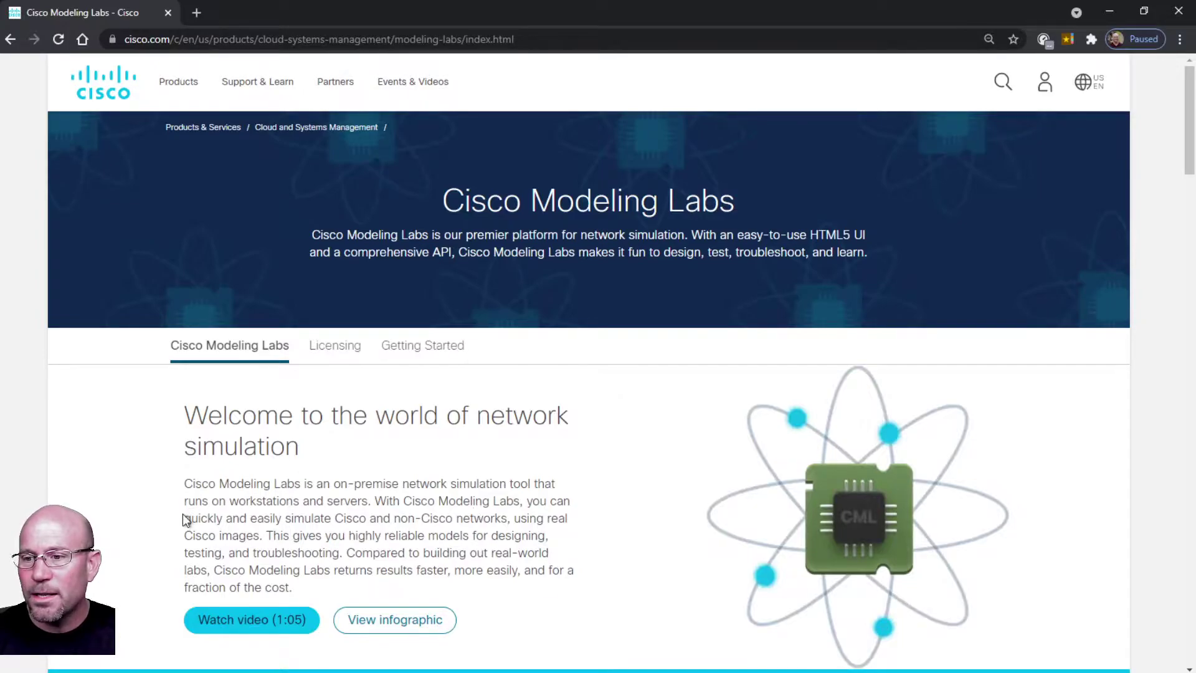
drag(187, 518, 260, 537)
click(446, 537)
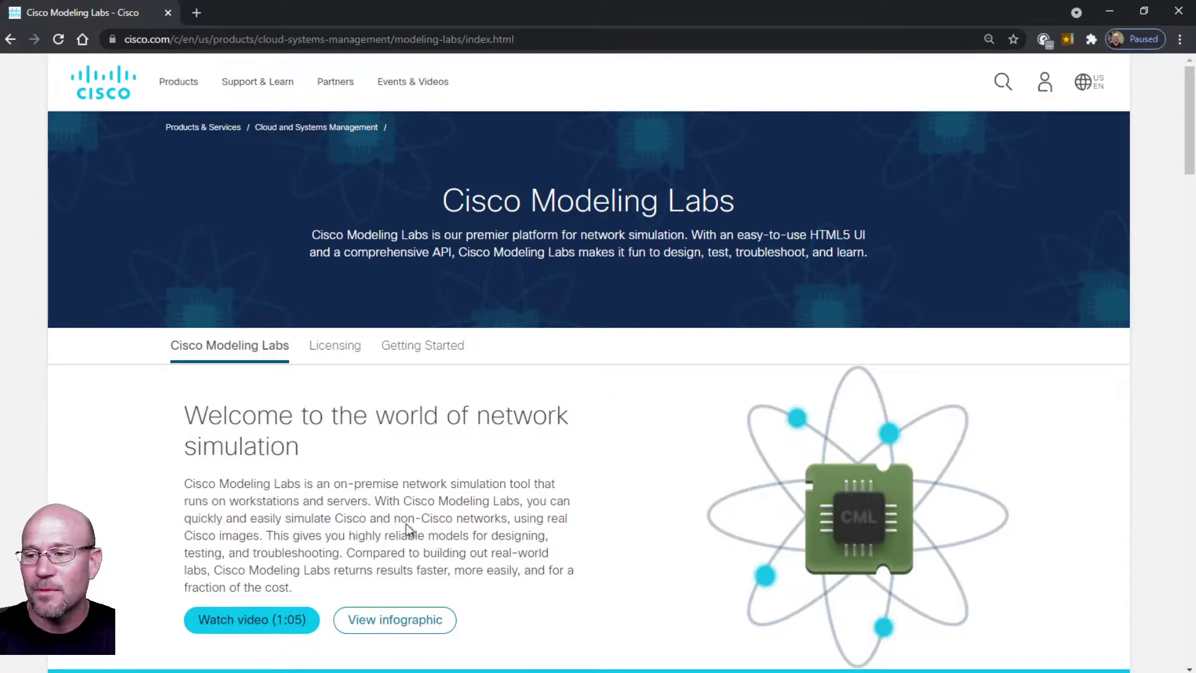
drag(394, 519, 509, 516)
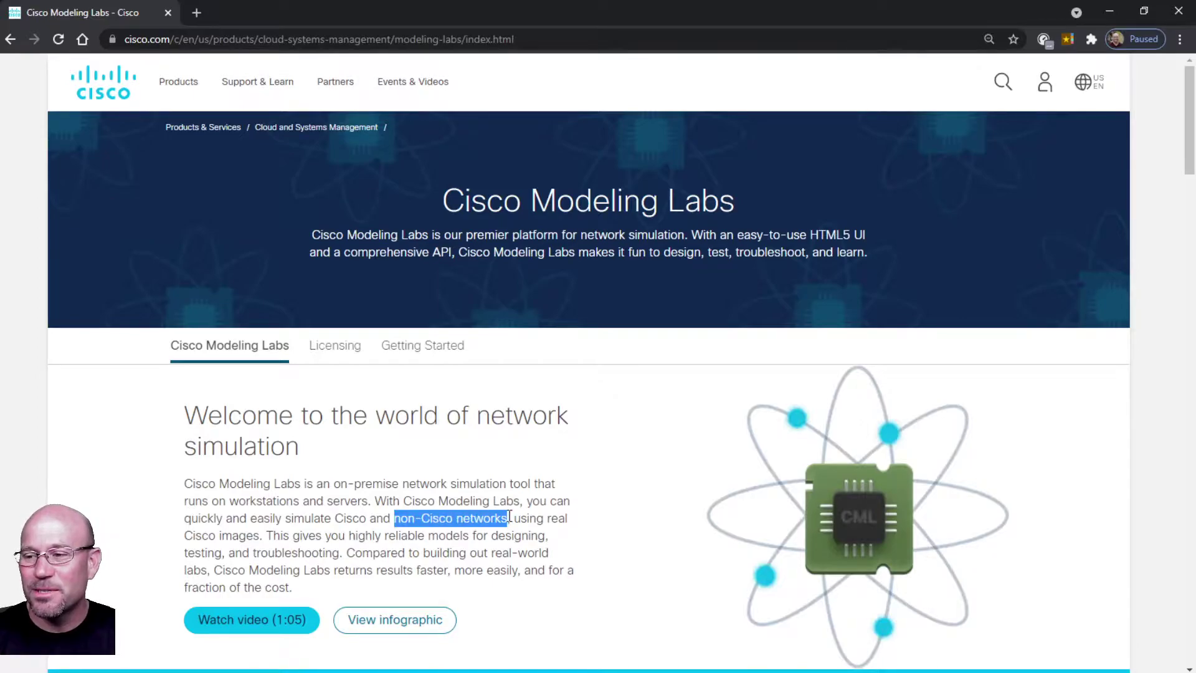
click(395, 518)
drag(396, 518, 408, 518)
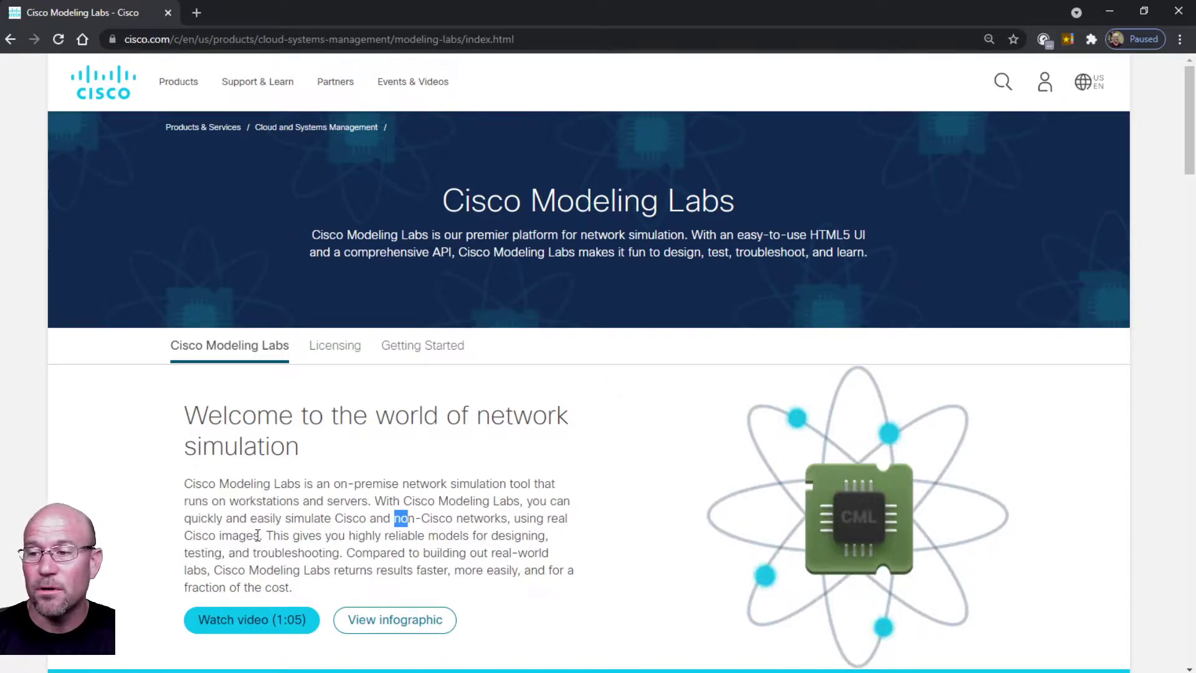
click(392, 524)
drag(395, 522, 511, 519)
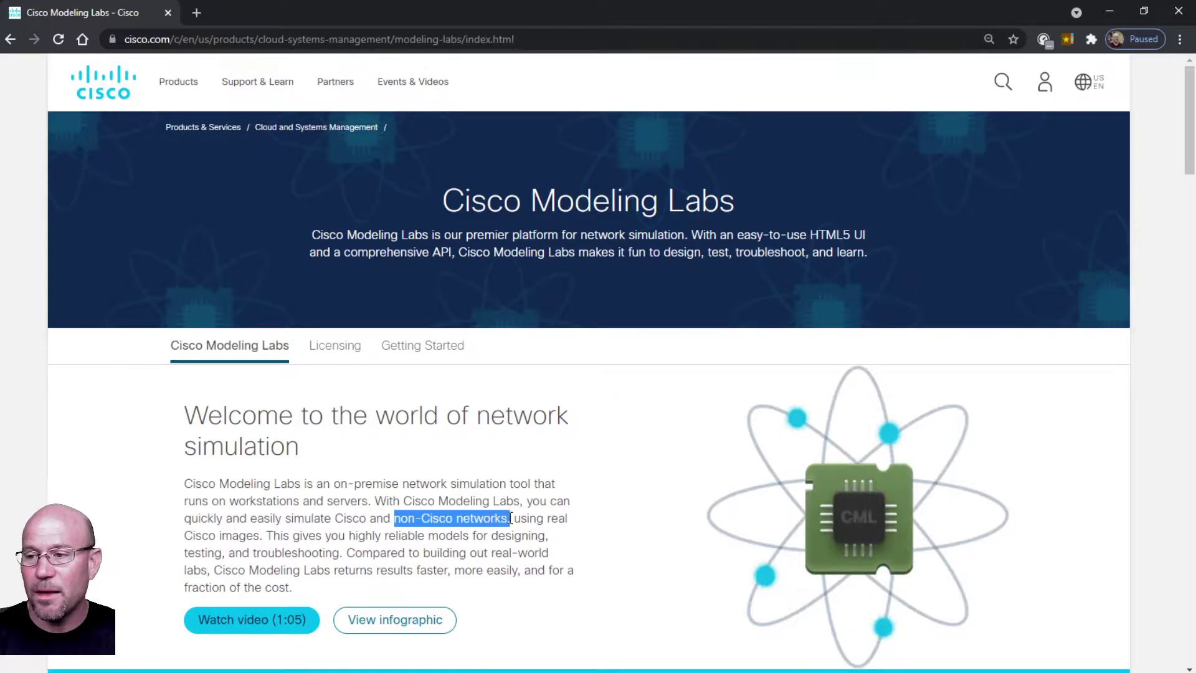
click(509, 521)
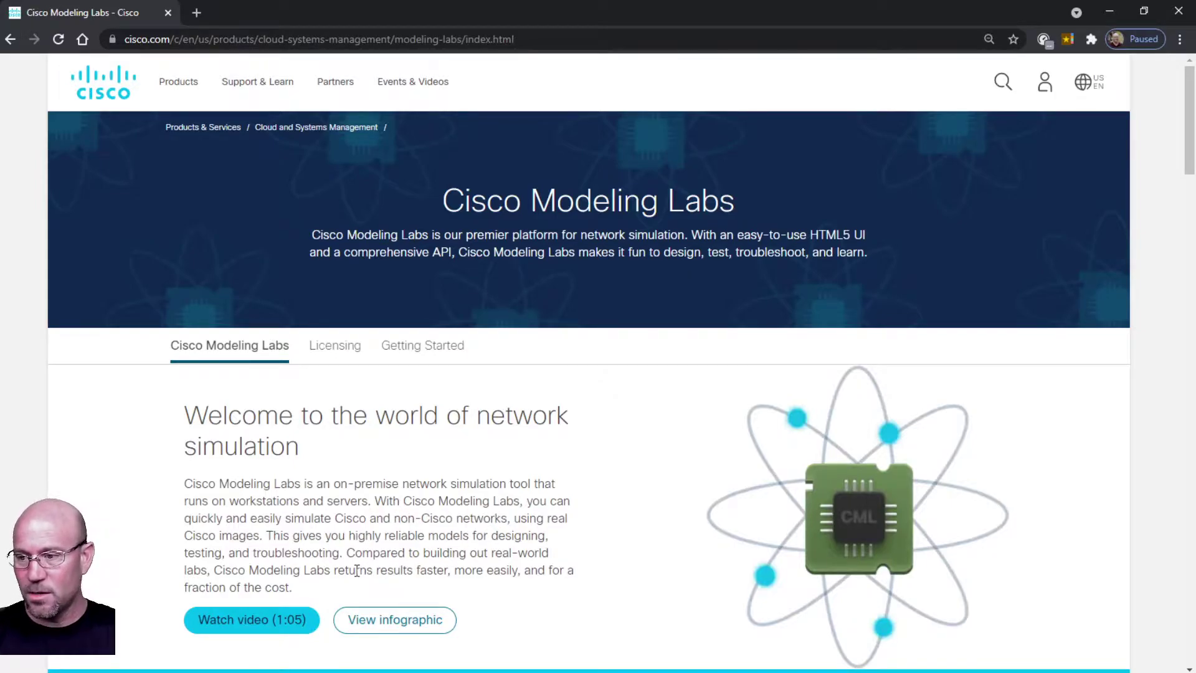
scroll(357, 570, down, 1)
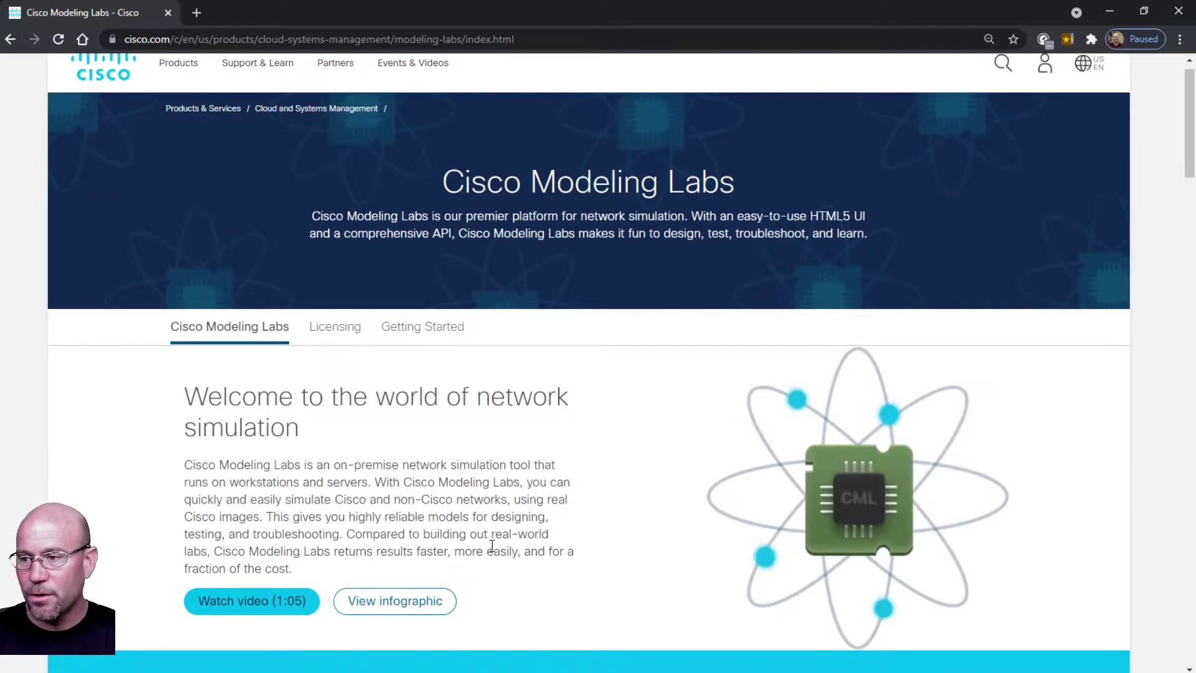
drag(428, 533, 217, 556)
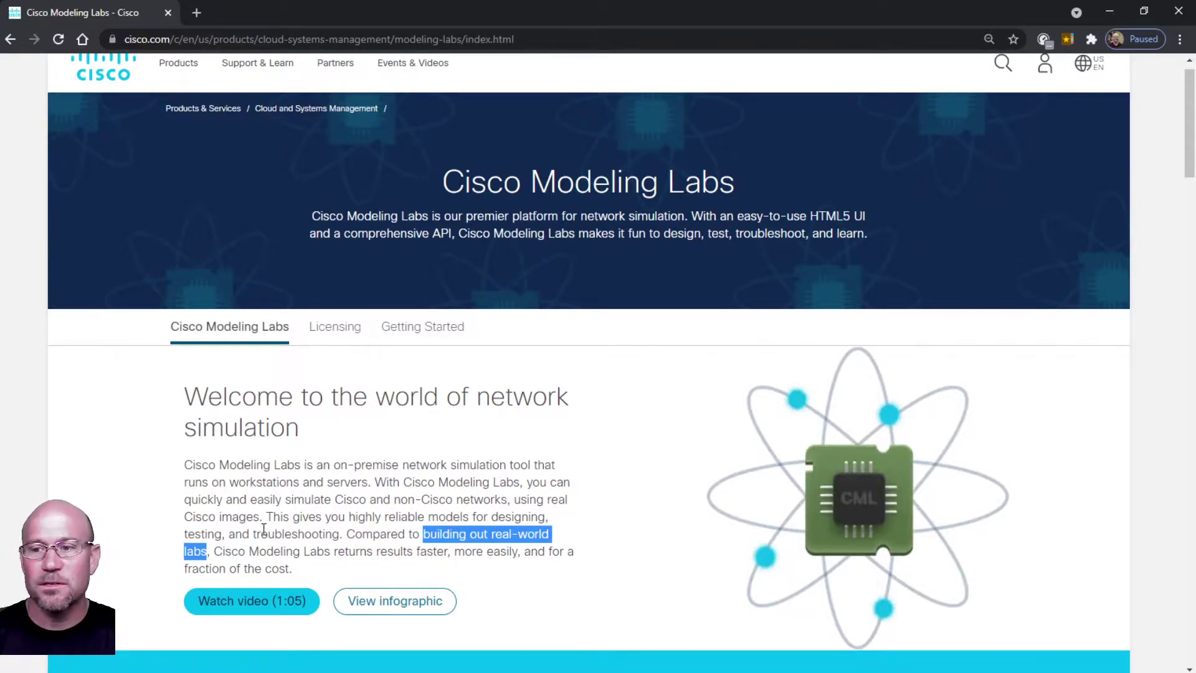
Scroll to the licensing tiers and highlight the Personal and Personal Plus names and their 20/40-node counts.
scroll(403, 554, down, 4)
scroll(406, 554, down, 4)
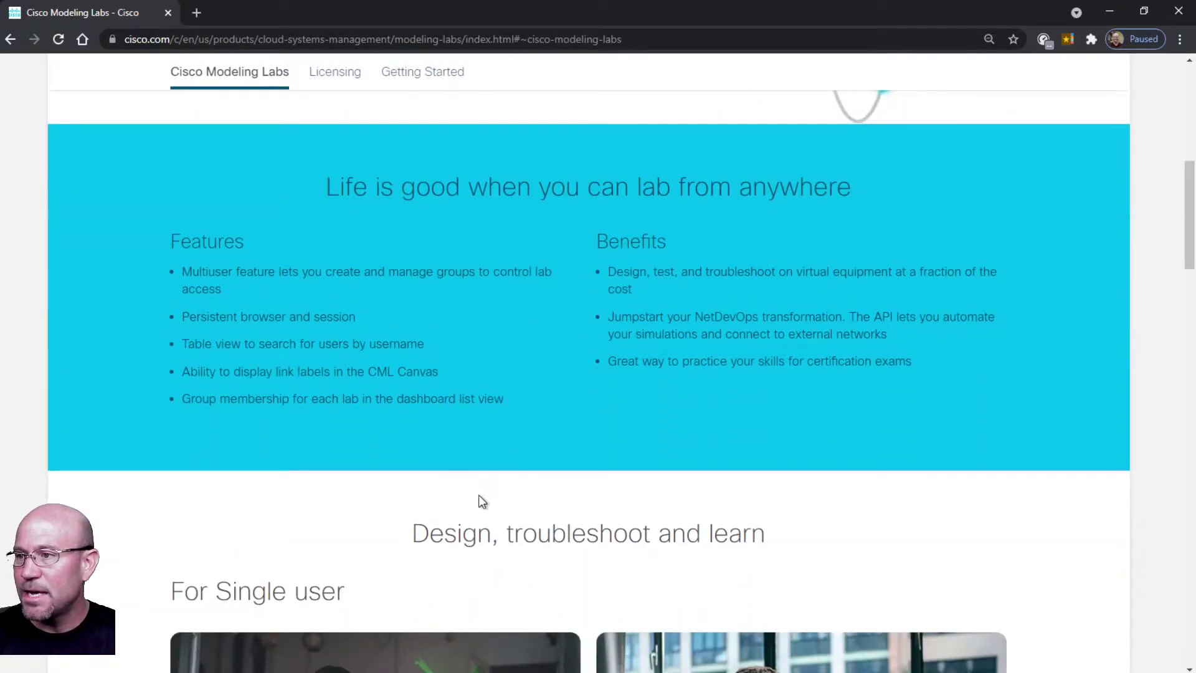
scroll(488, 499, down, 5)
scroll(490, 504, down, 1)
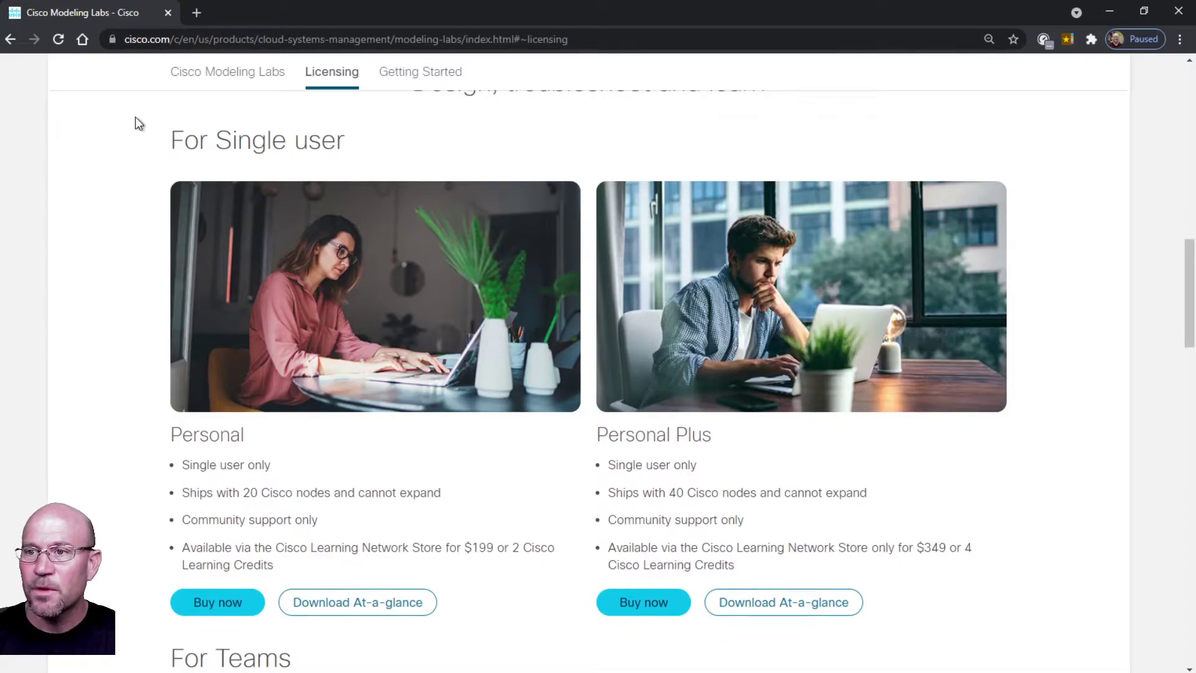
drag(169, 140, 345, 140)
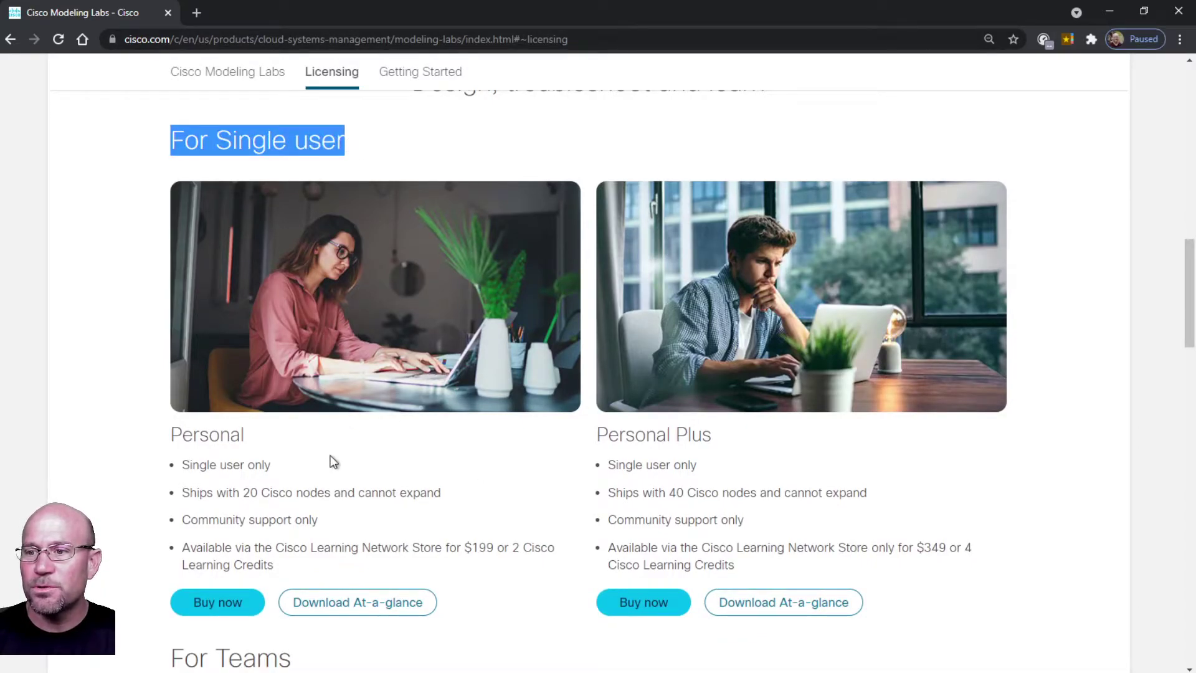
double_click(214, 434)
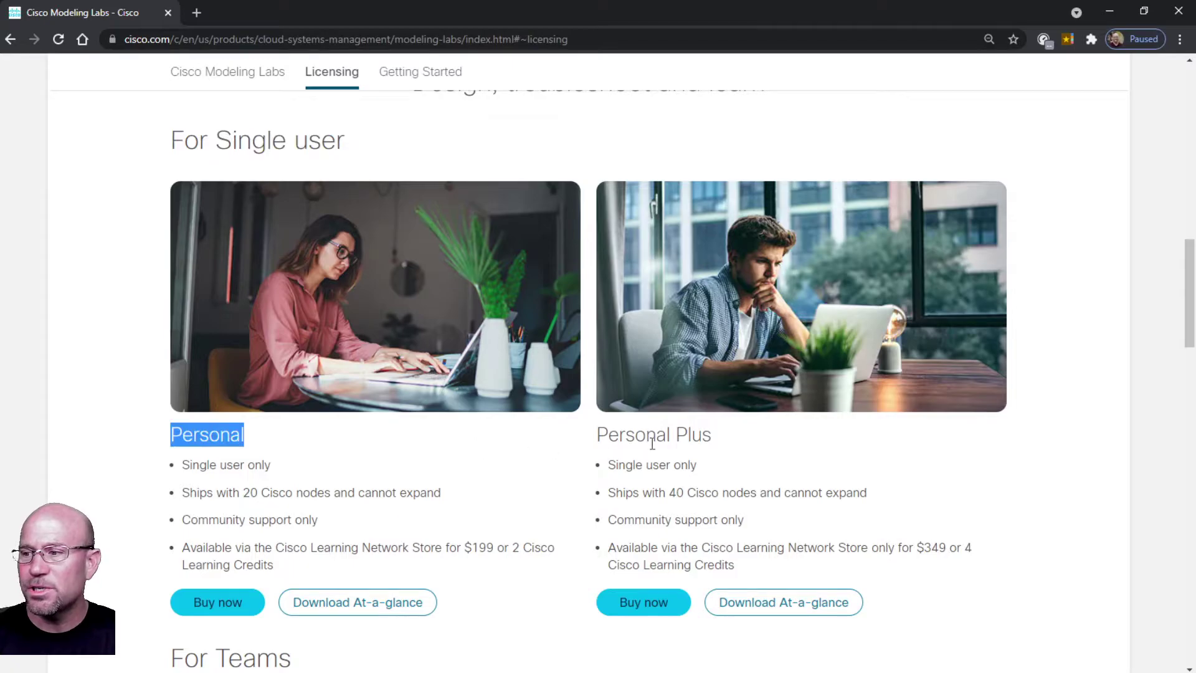
double_click(687, 436)
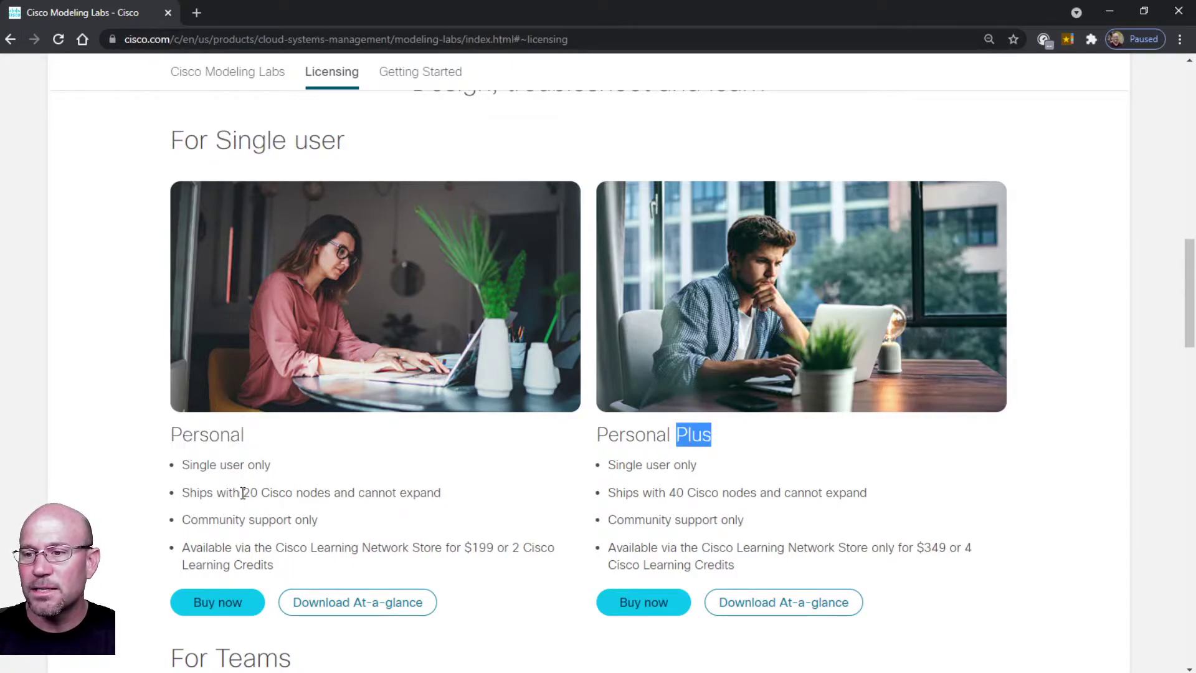
drag(244, 493, 264, 494)
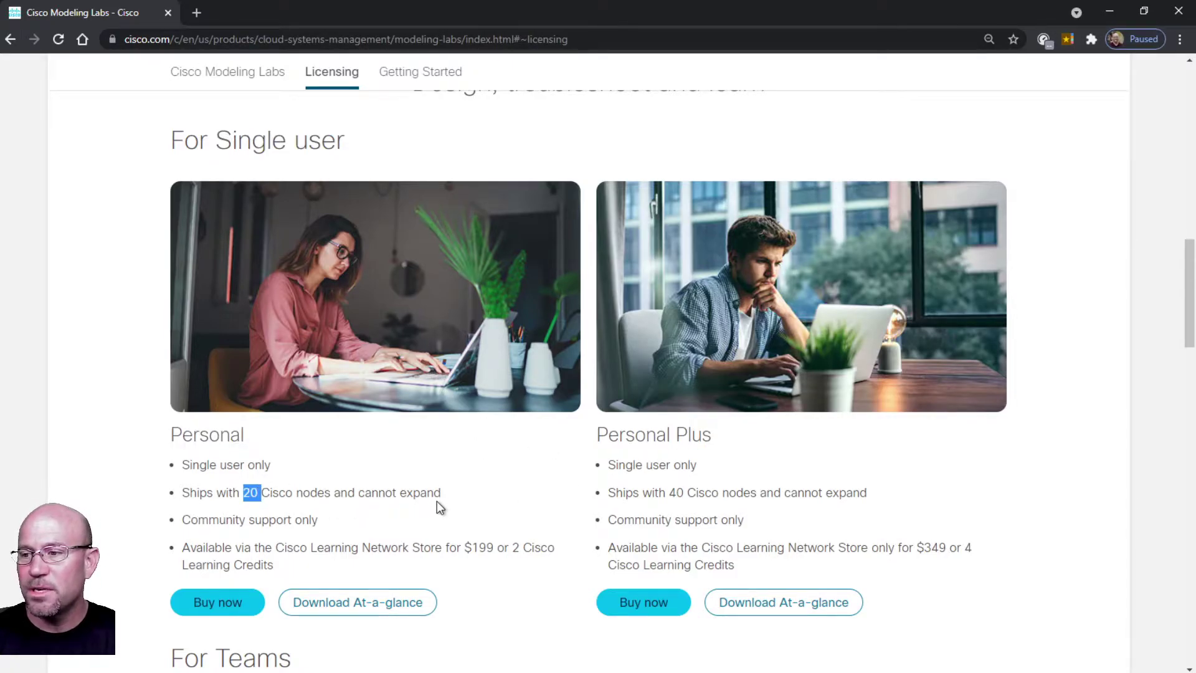
drag(670, 493, 720, 494)
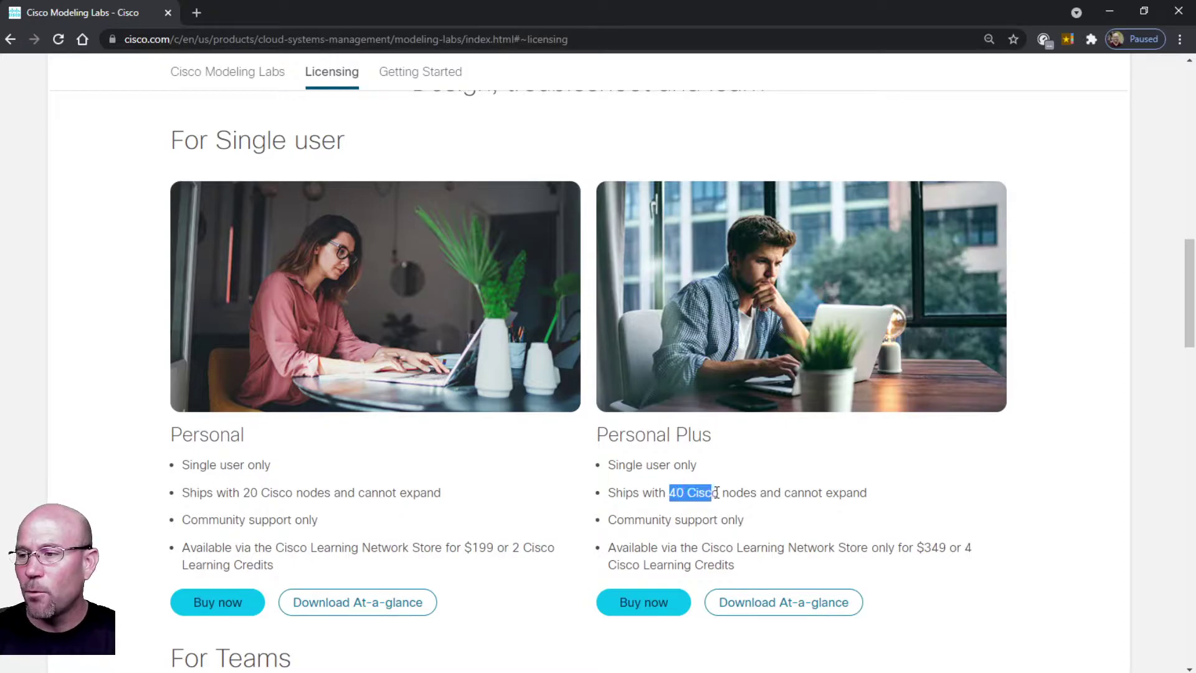
click(446, 520)
Highlight the $199 and $349 prices, the Personal tier description and its 2 Cisco Learning Credits option.
scroll(444, 521, down, 1)
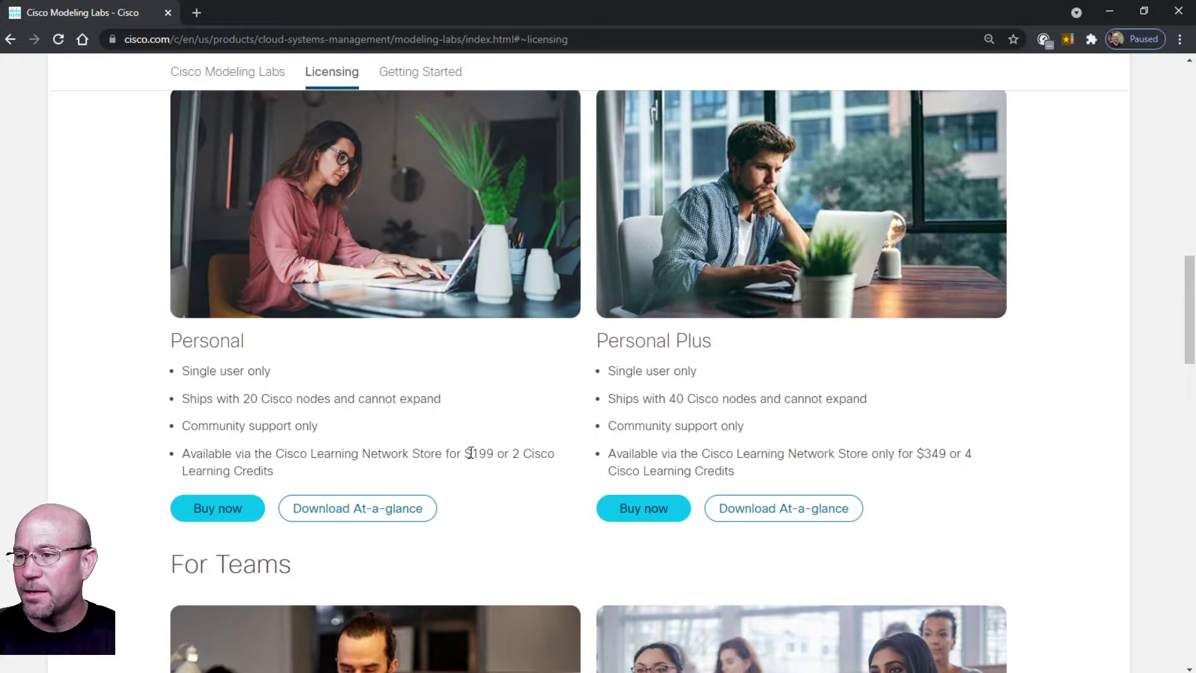
drag(471, 454, 526, 473)
drag(916, 454, 948, 464)
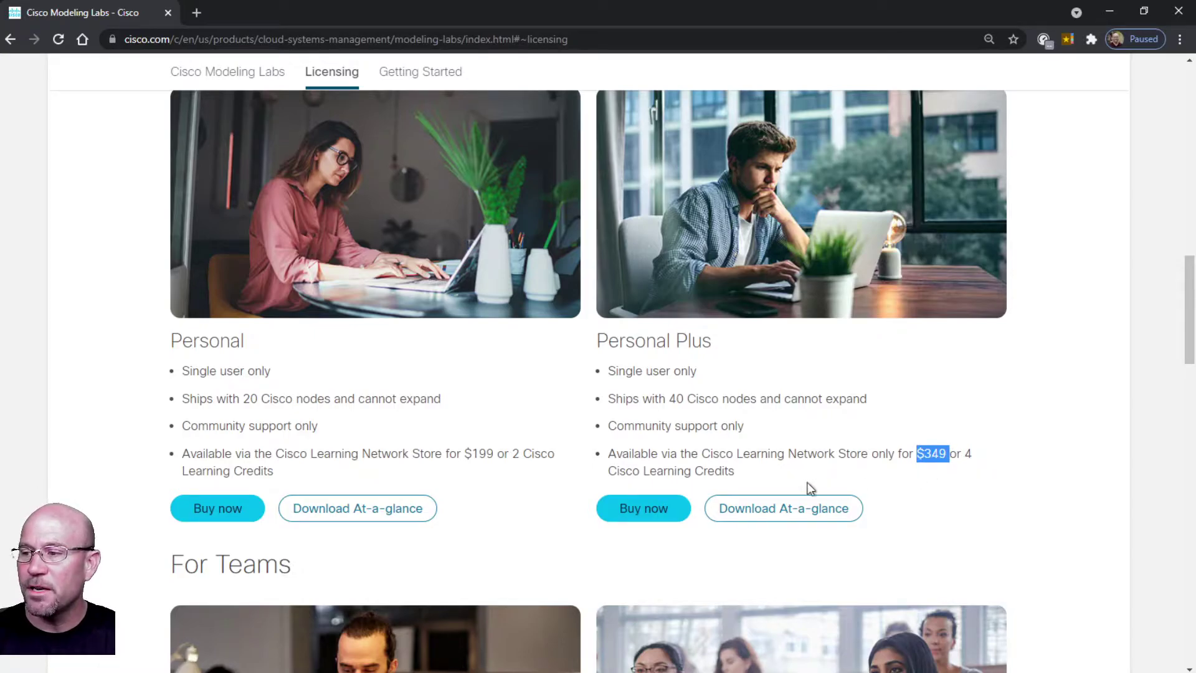
click(266, 479)
drag(237, 457, 176, 342)
drag(511, 453, 504, 472)
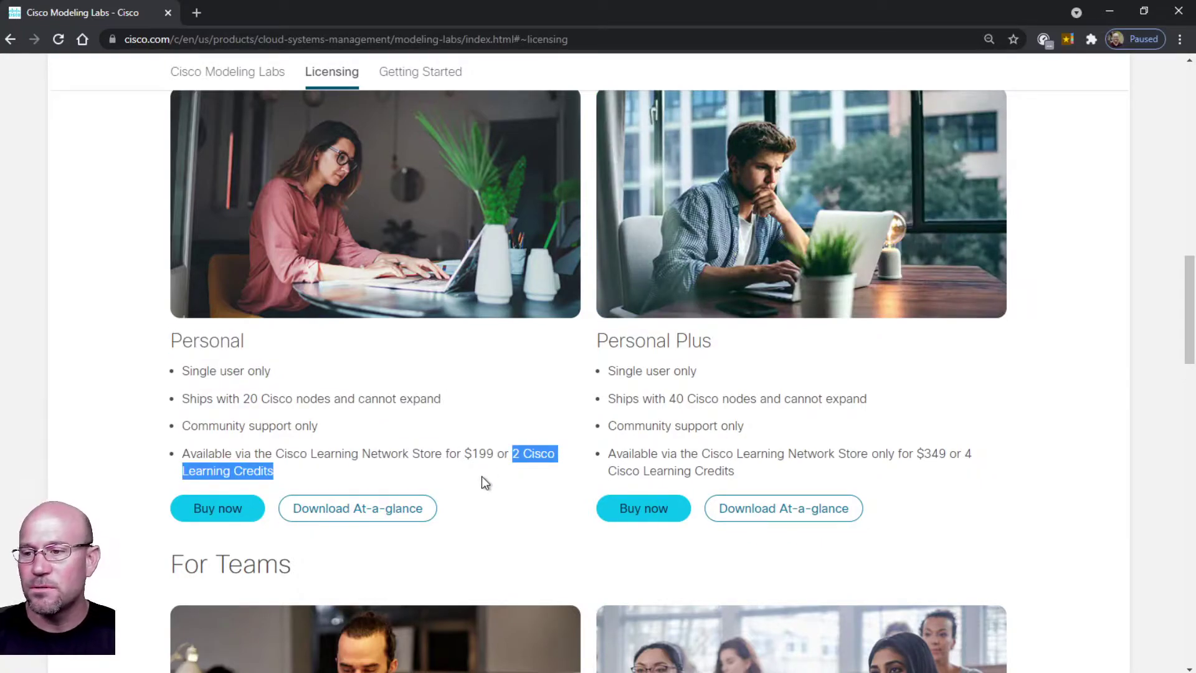
Scroll past the Enterprise and Higher Education tiers down to the Getting started section.
scroll(453, 488, down, 2)
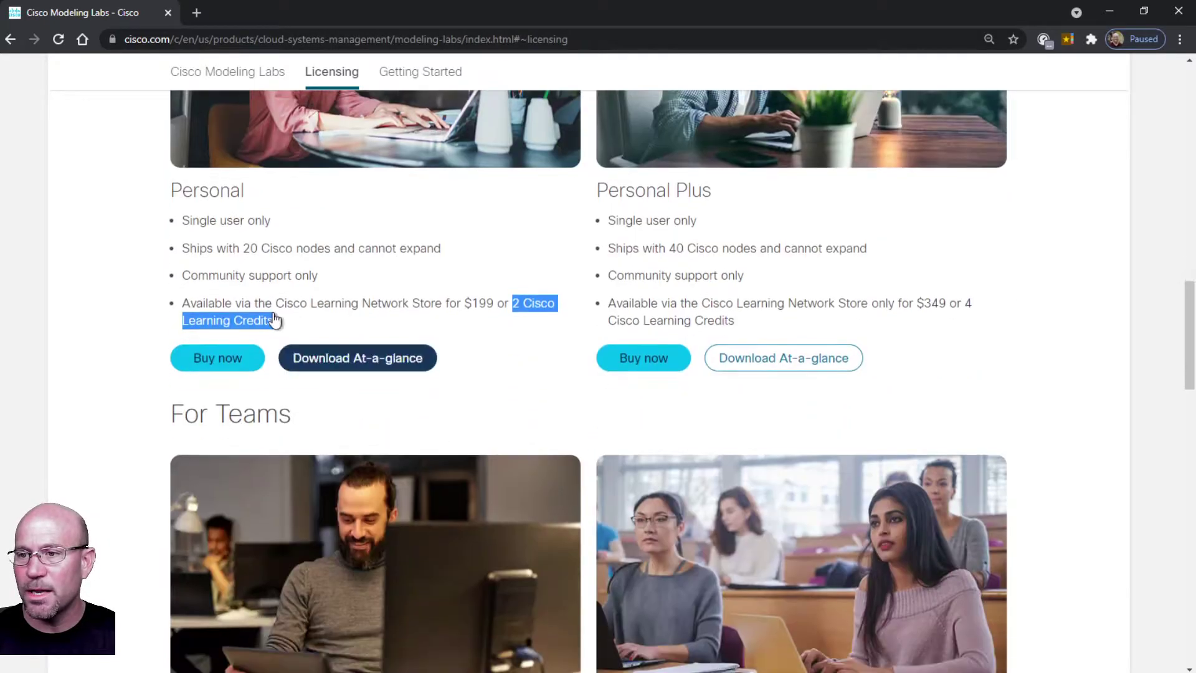
click(207, 220)
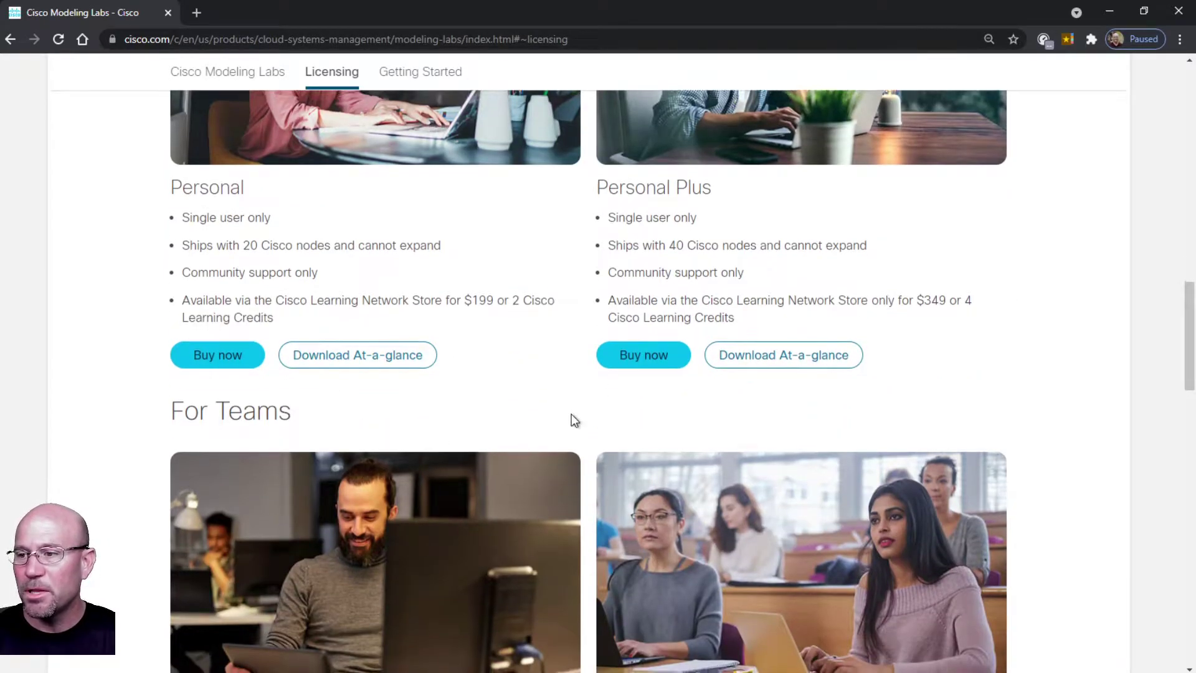
scroll(570, 416, down, 3)
scroll(571, 421, down, 2)
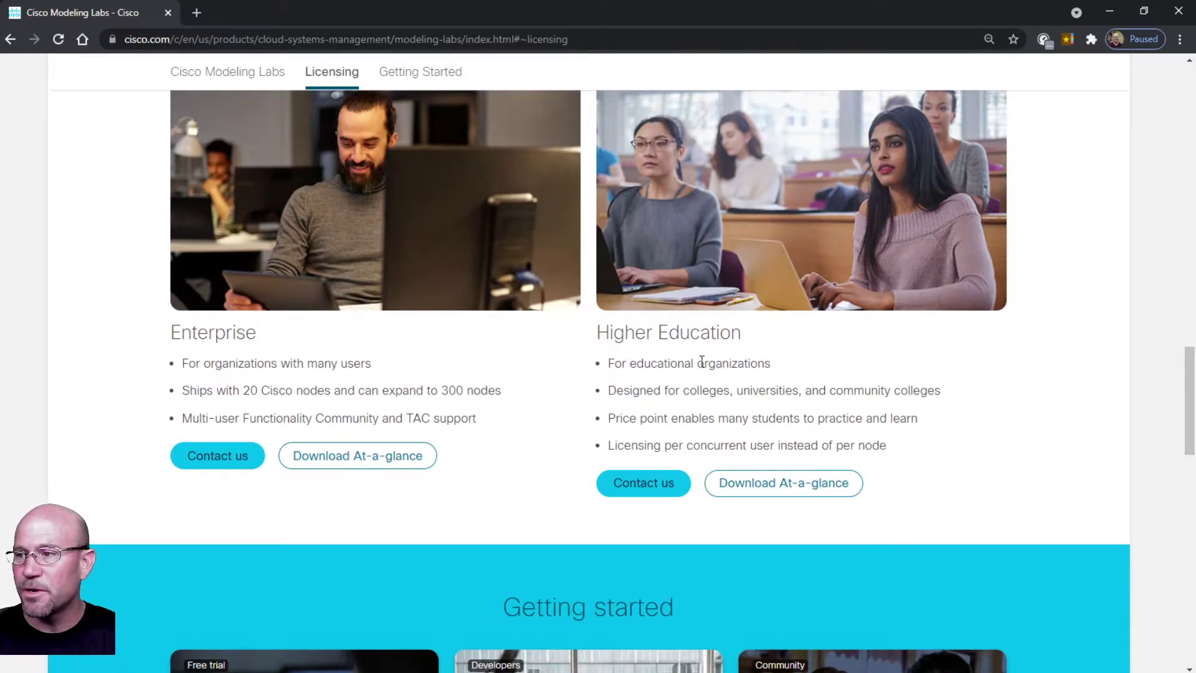
scroll(639, 430, down, 4)
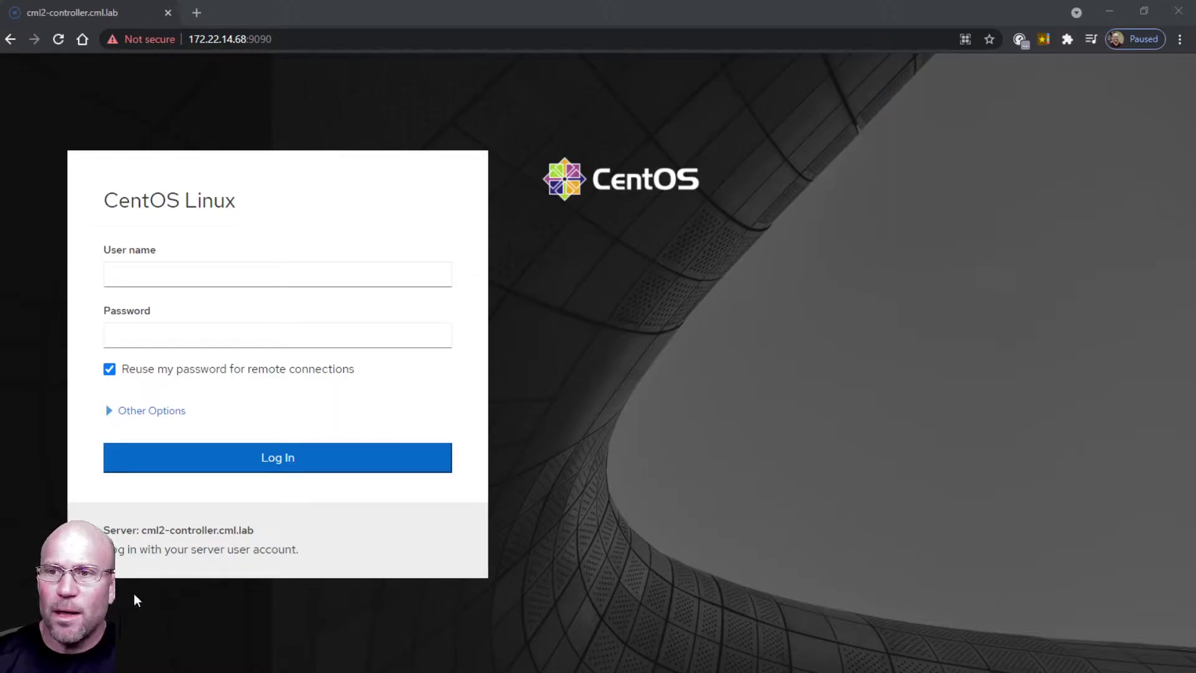
Log in to Cockpit on cml2-controller with the account's user name and password.
click(309, 268)
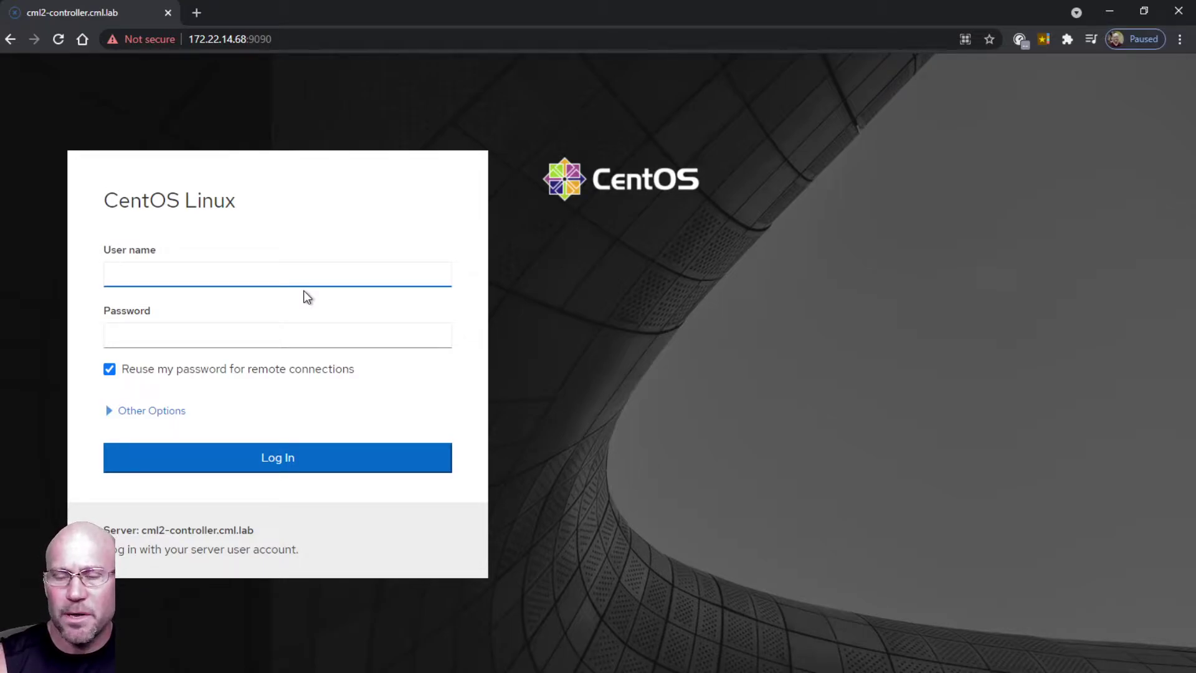
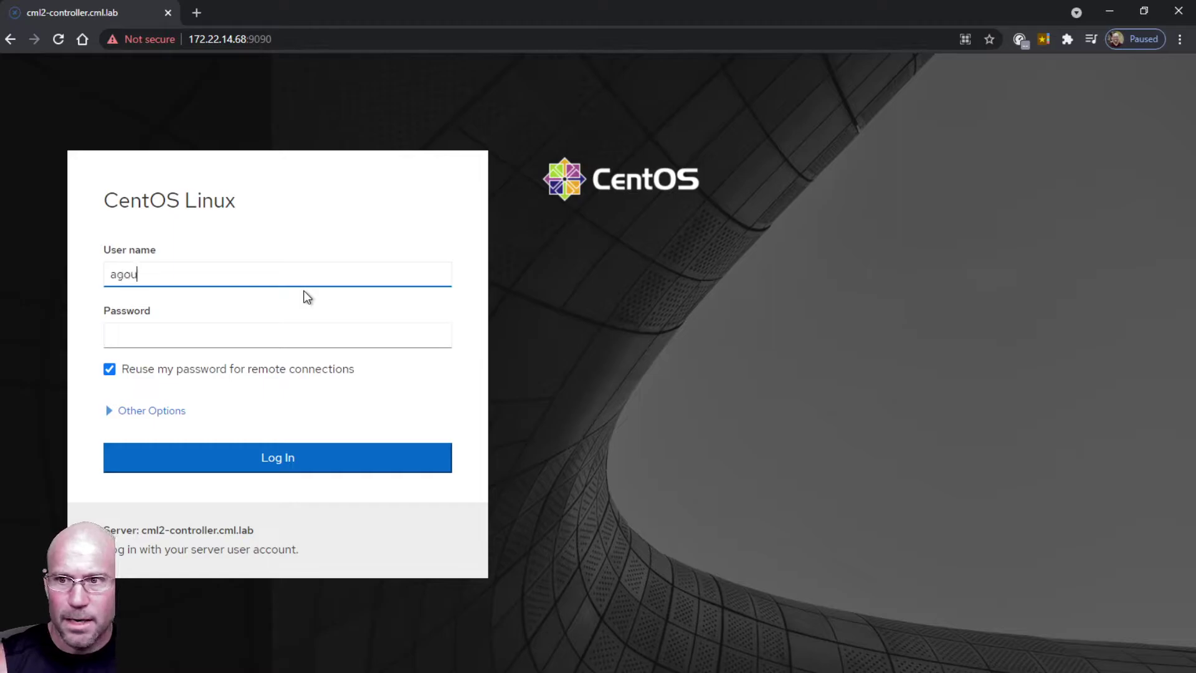
key(Tab)
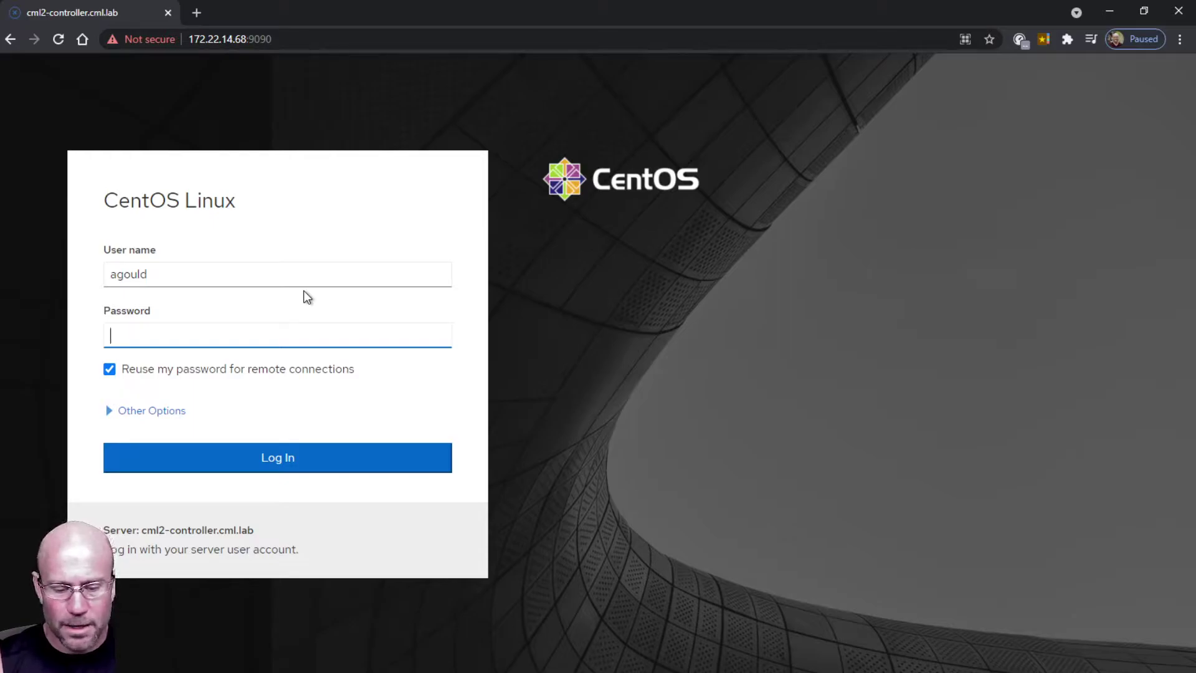
text(••••••••)
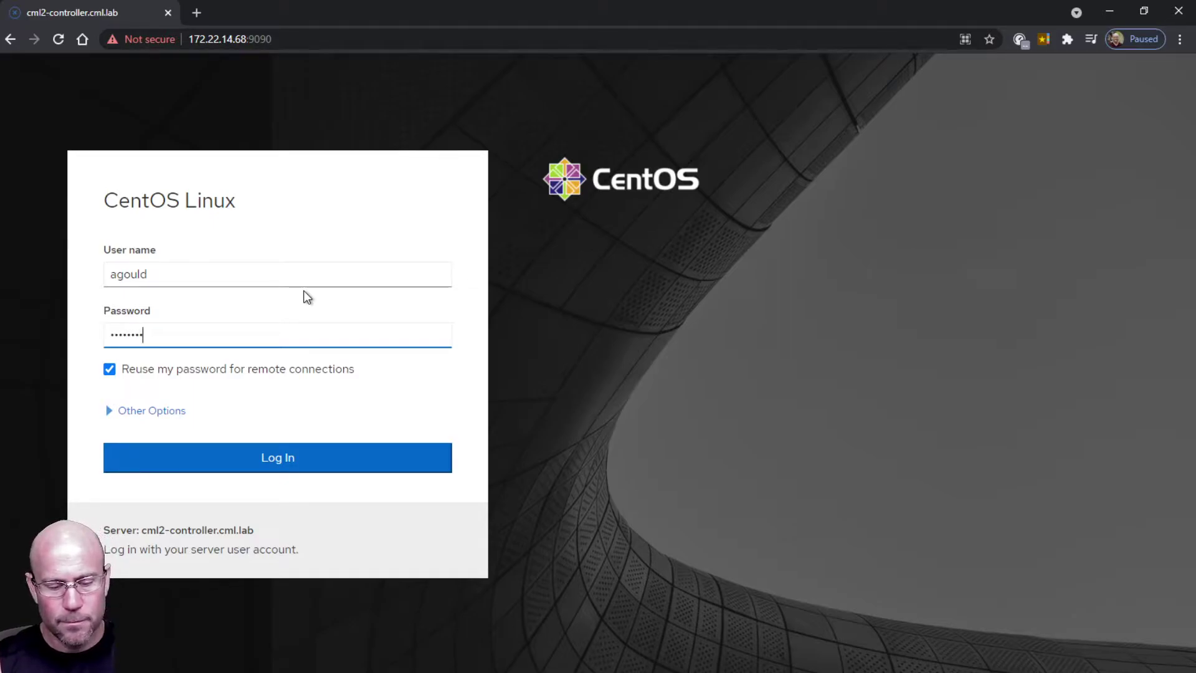
text(•)
key(Return)
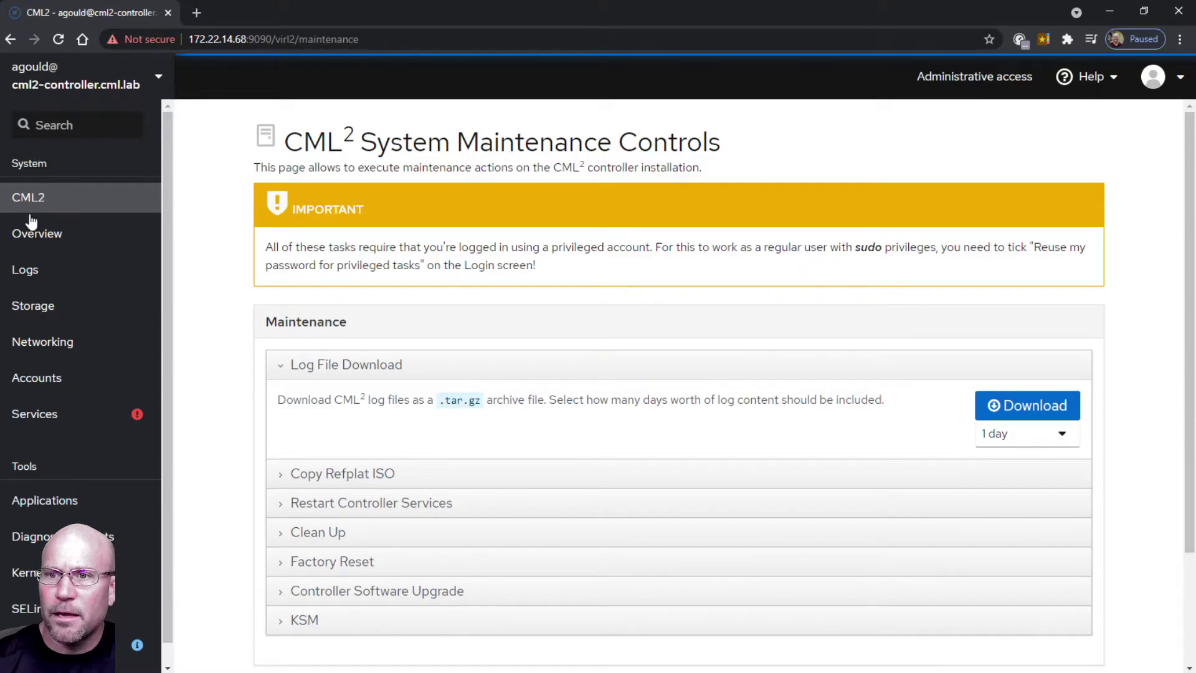
Browse the controller's Overview, Logs, Storage and Networking pages in Cockpit, then select the address bar.
click(34, 236)
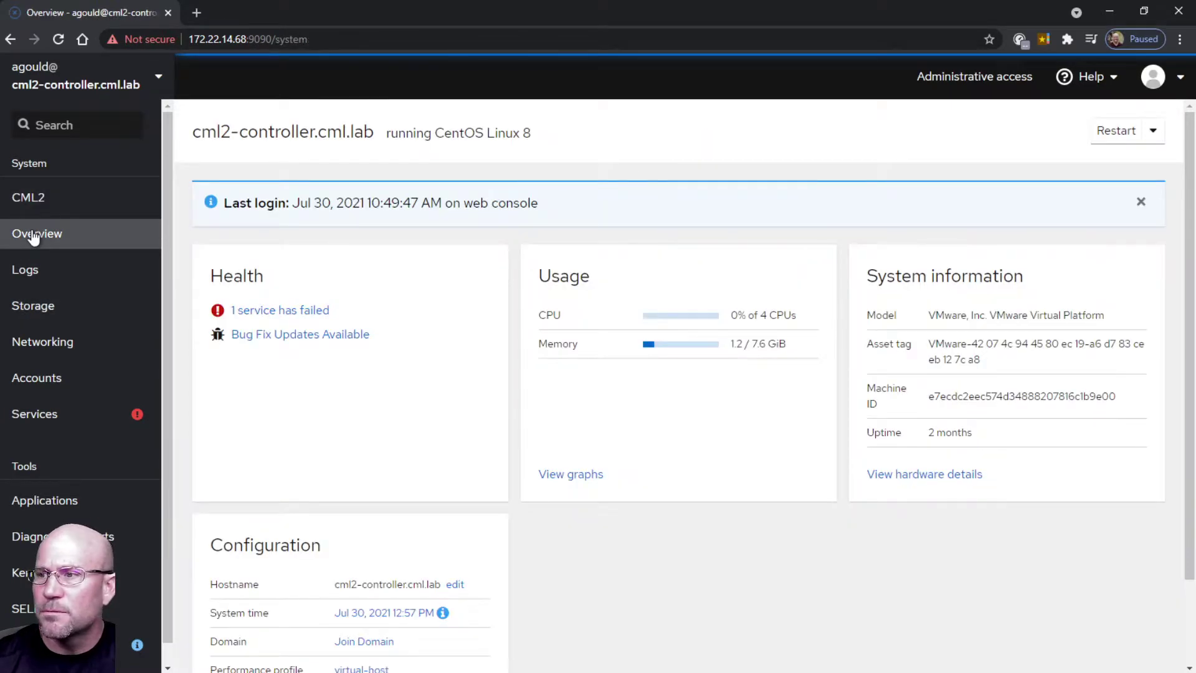
click(26, 277)
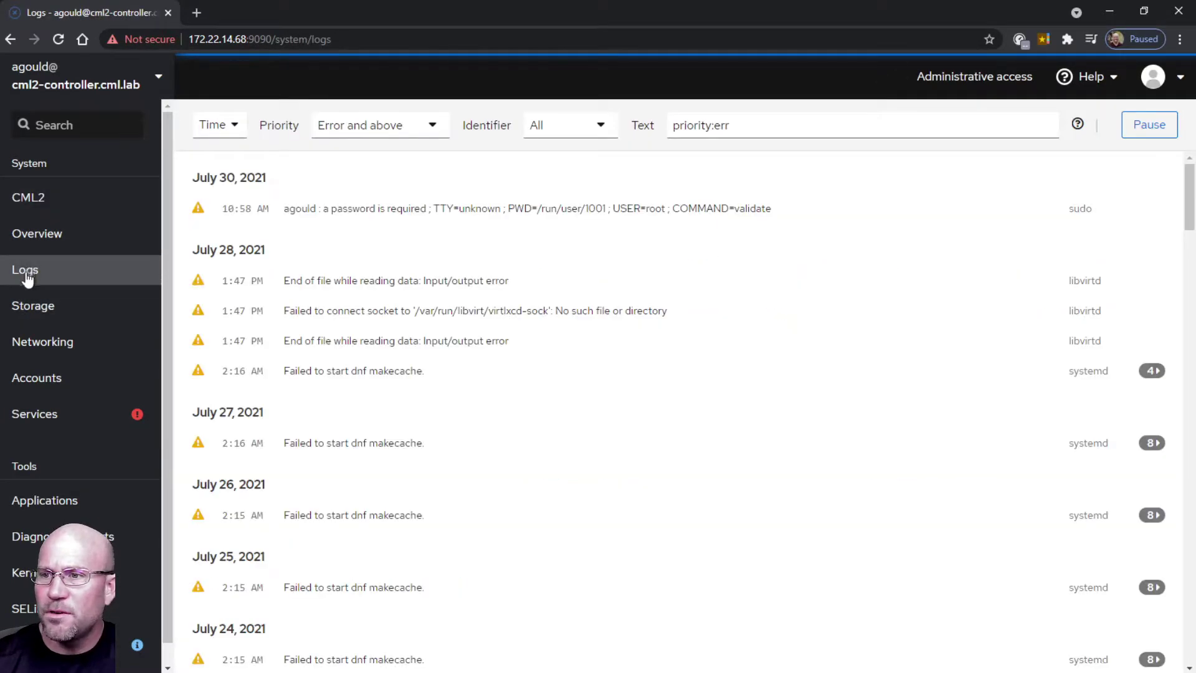
click(29, 309)
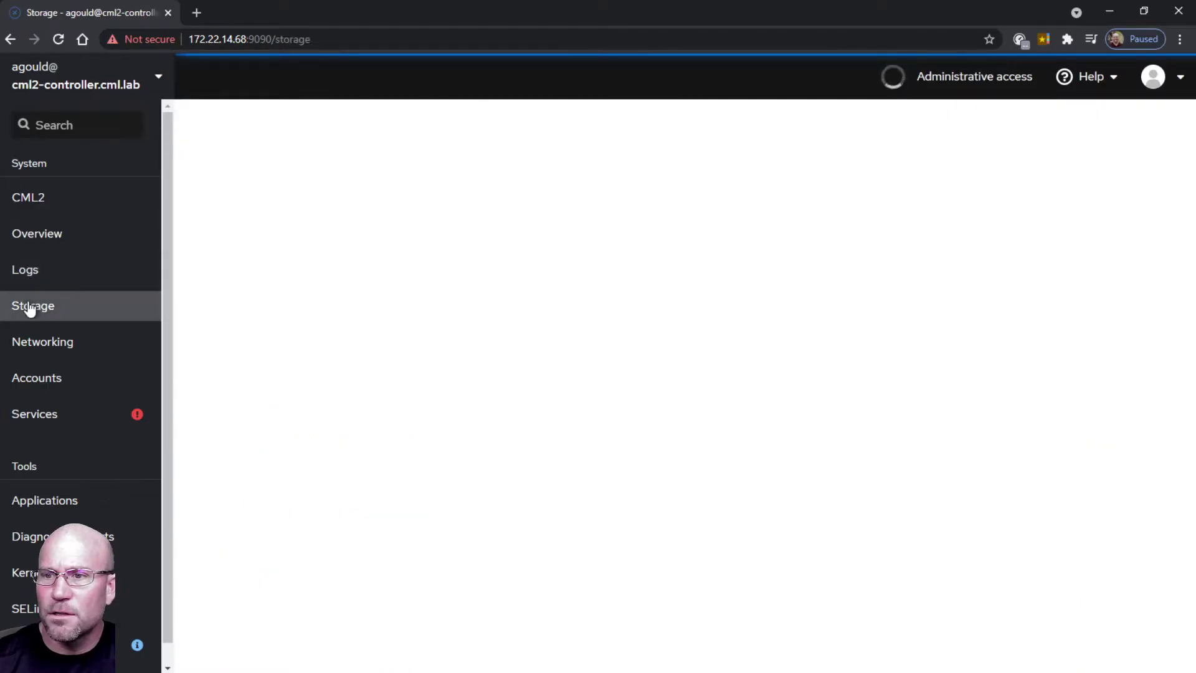
click(33, 346)
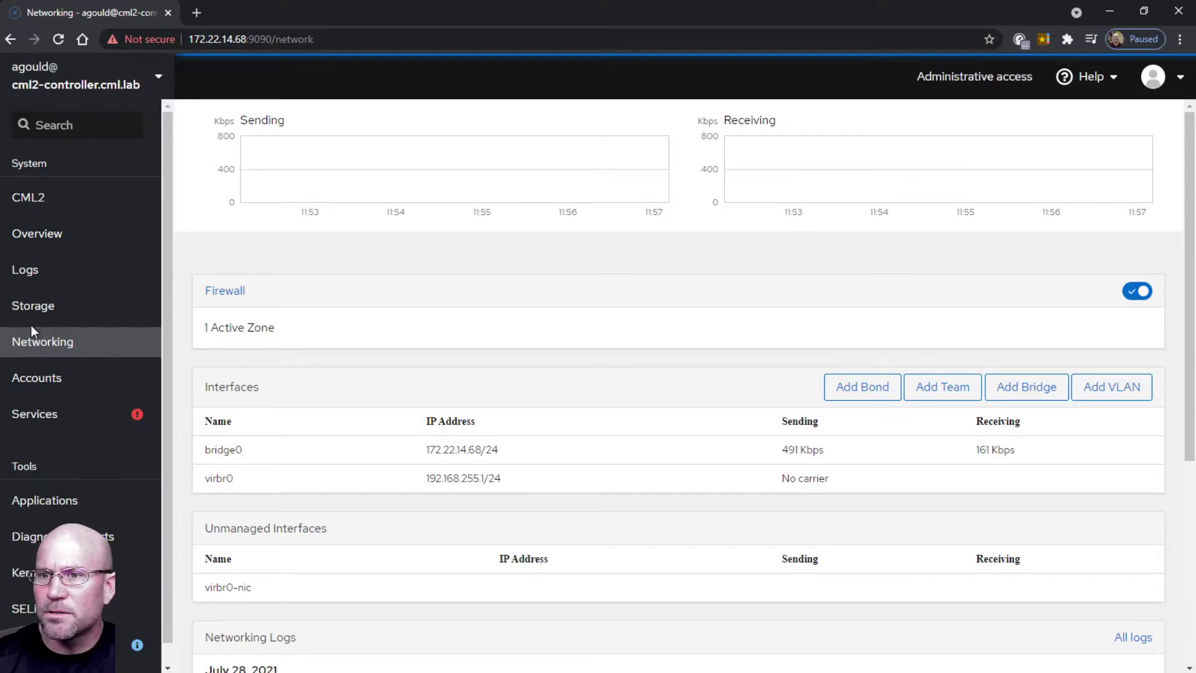
click(30, 307)
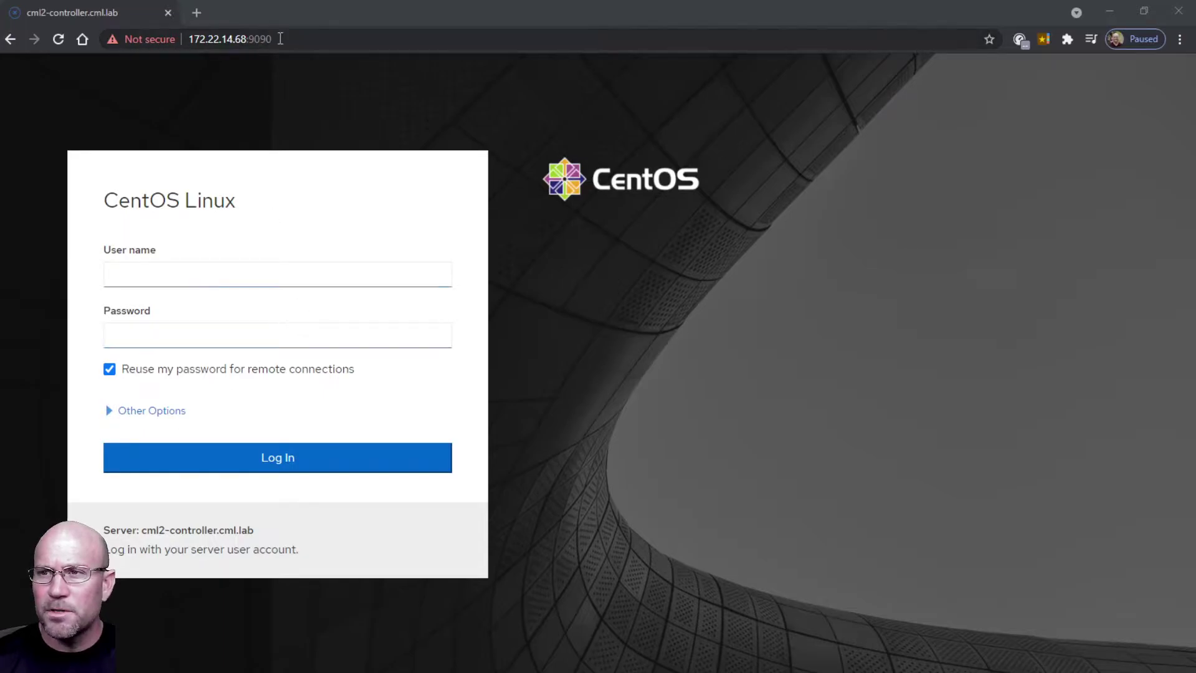
click(278, 38)
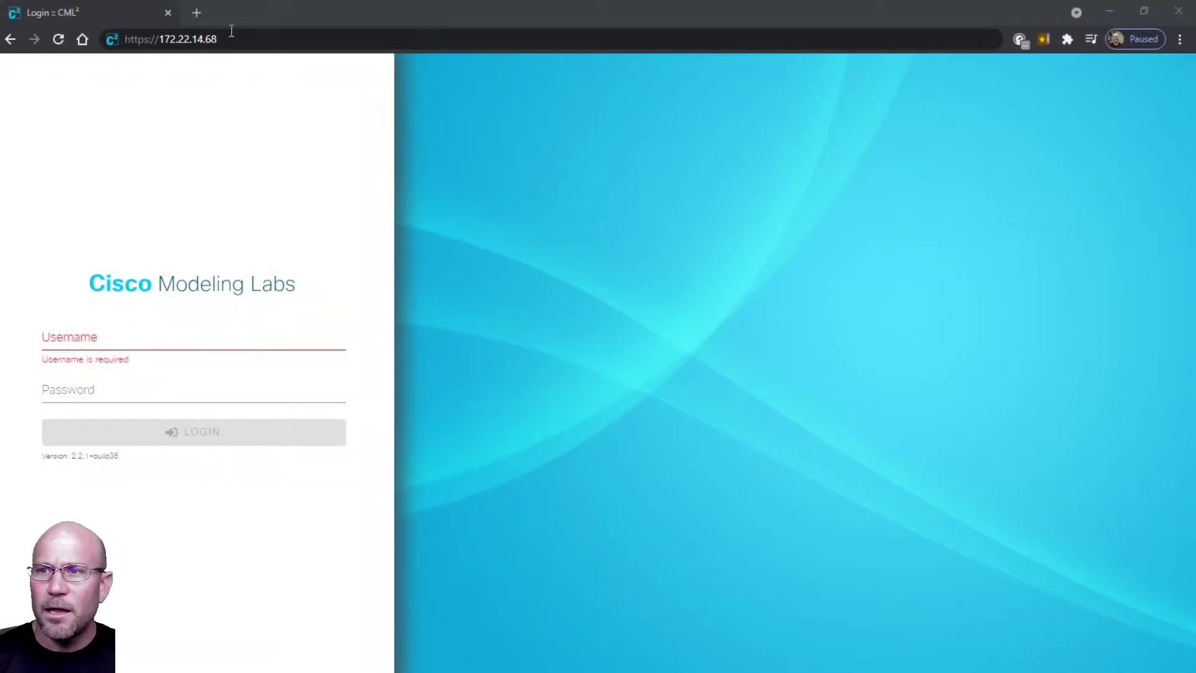
Open the CML login page at 172.22.14.68, enter the account password, and highlight the version number.
click(232, 39)
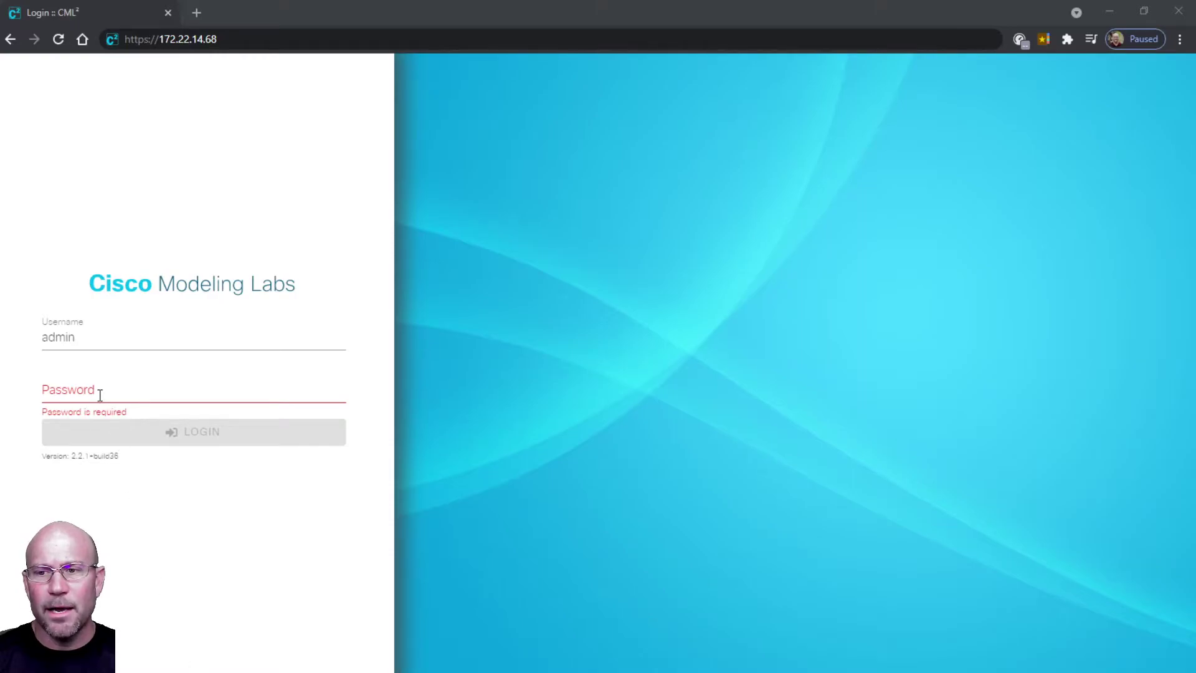
click(101, 394)
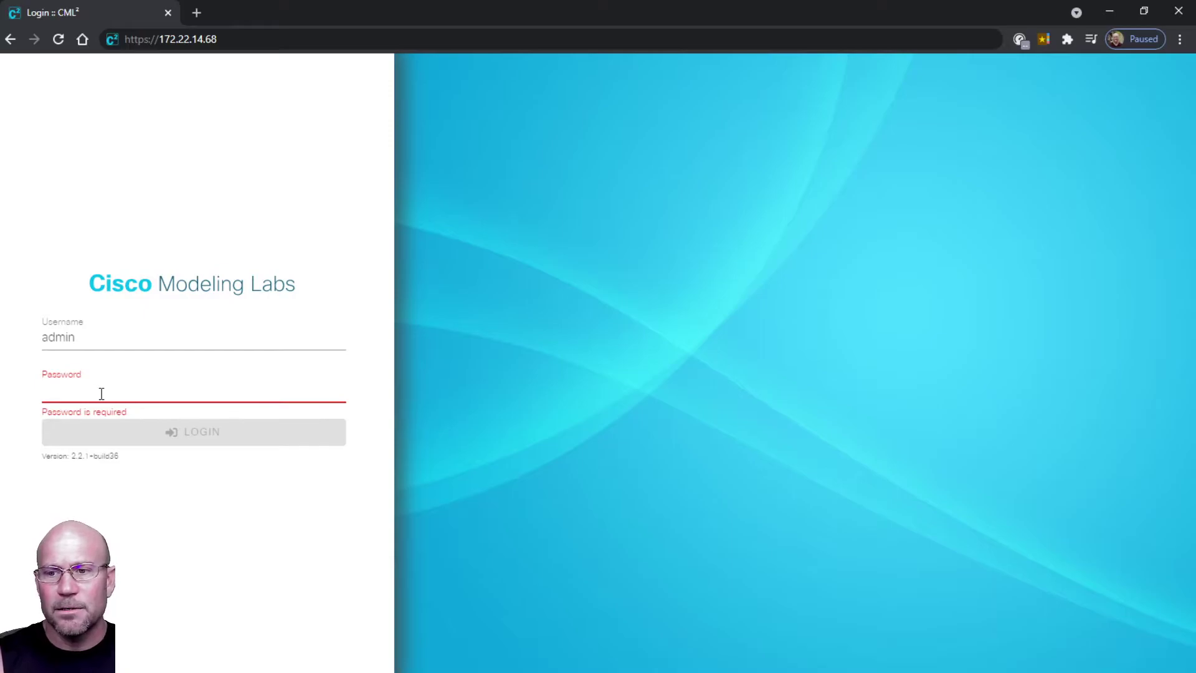
text(cisco)
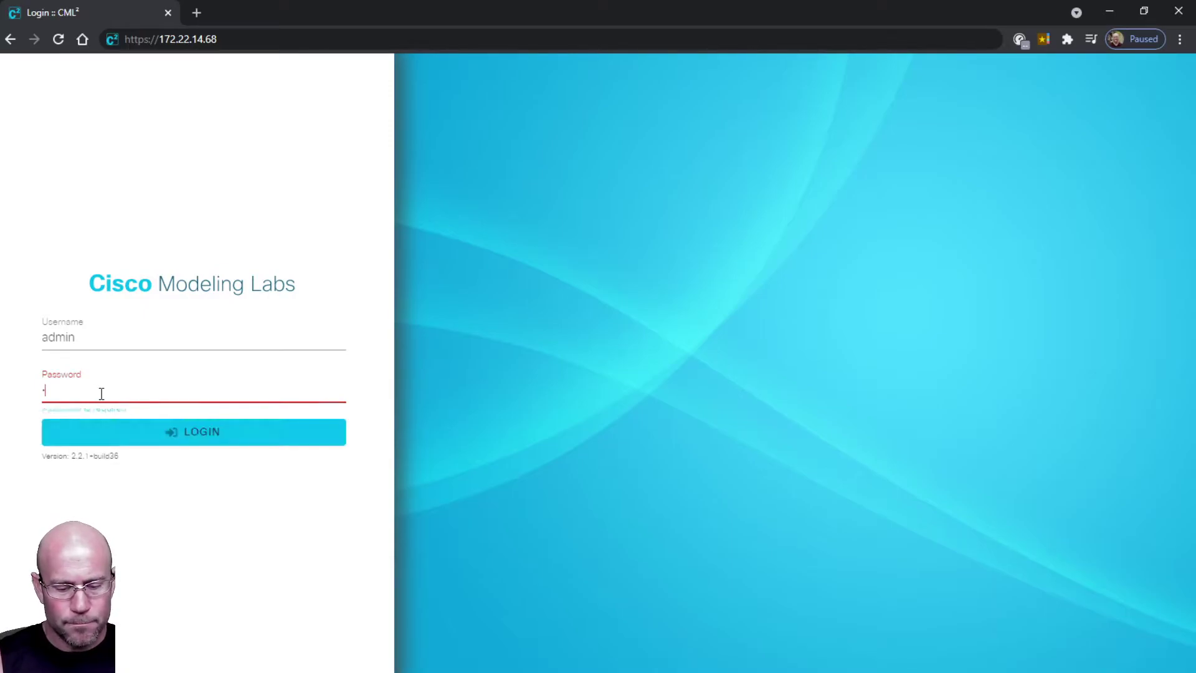
text(123)
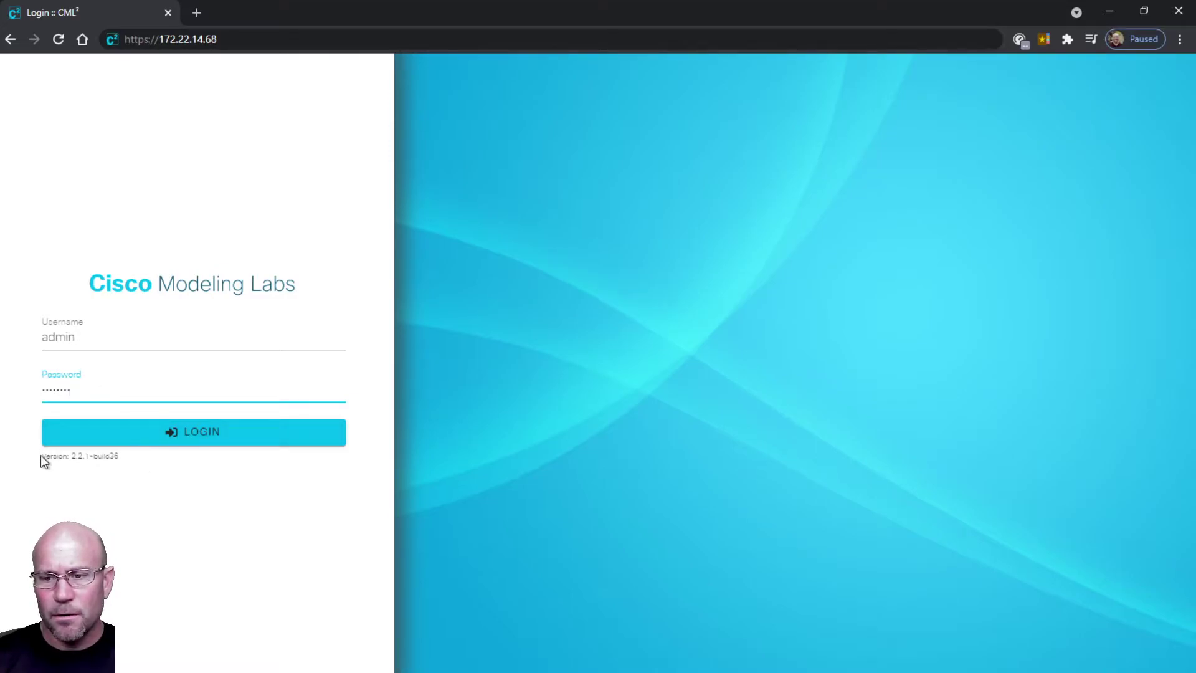
drag(44, 455, 126, 456)
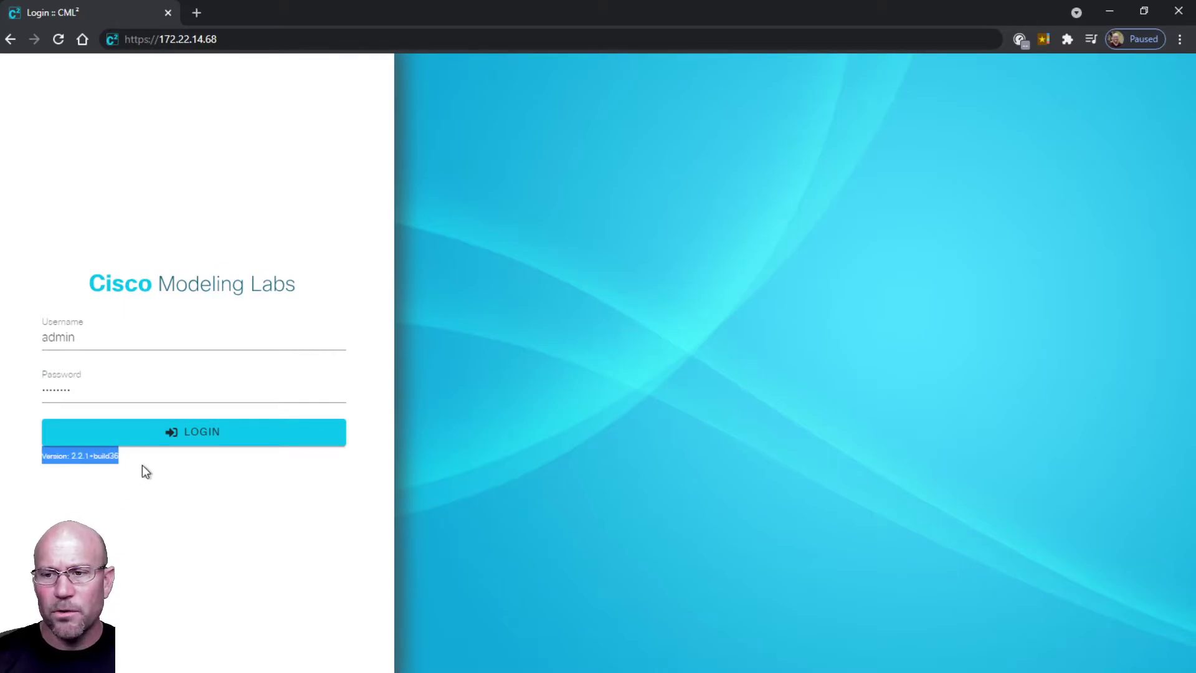
Log in as admin and open the System Health Issue details from the dashboard.
click(195, 433)
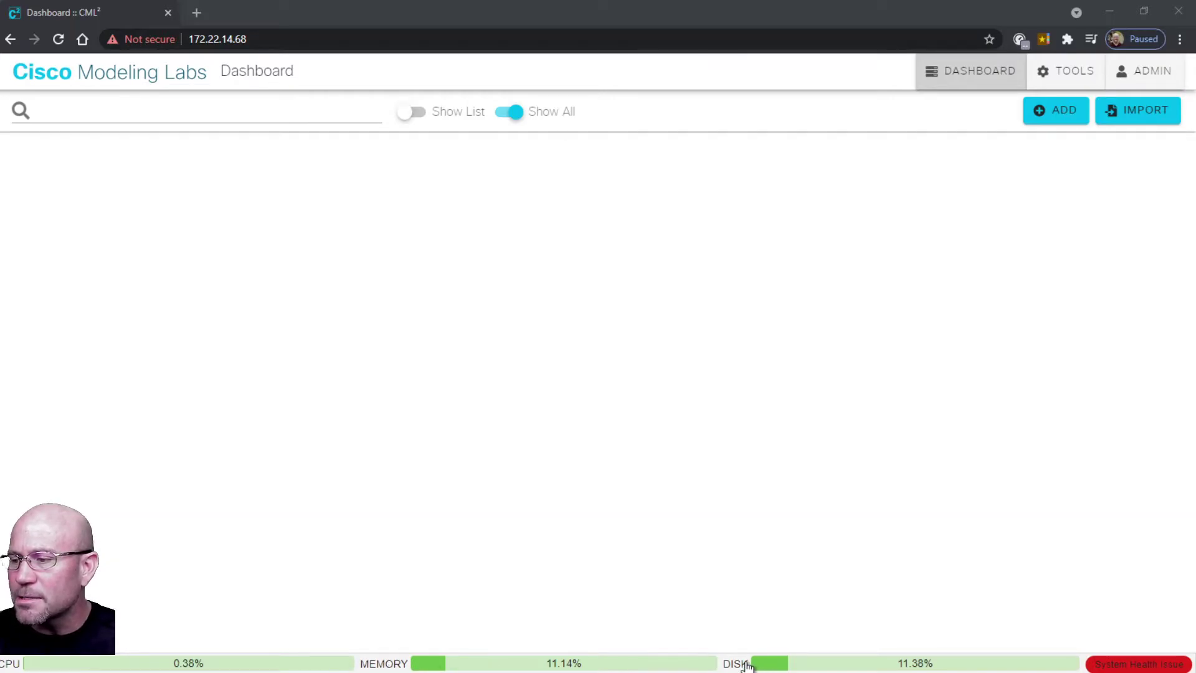
click(1144, 665)
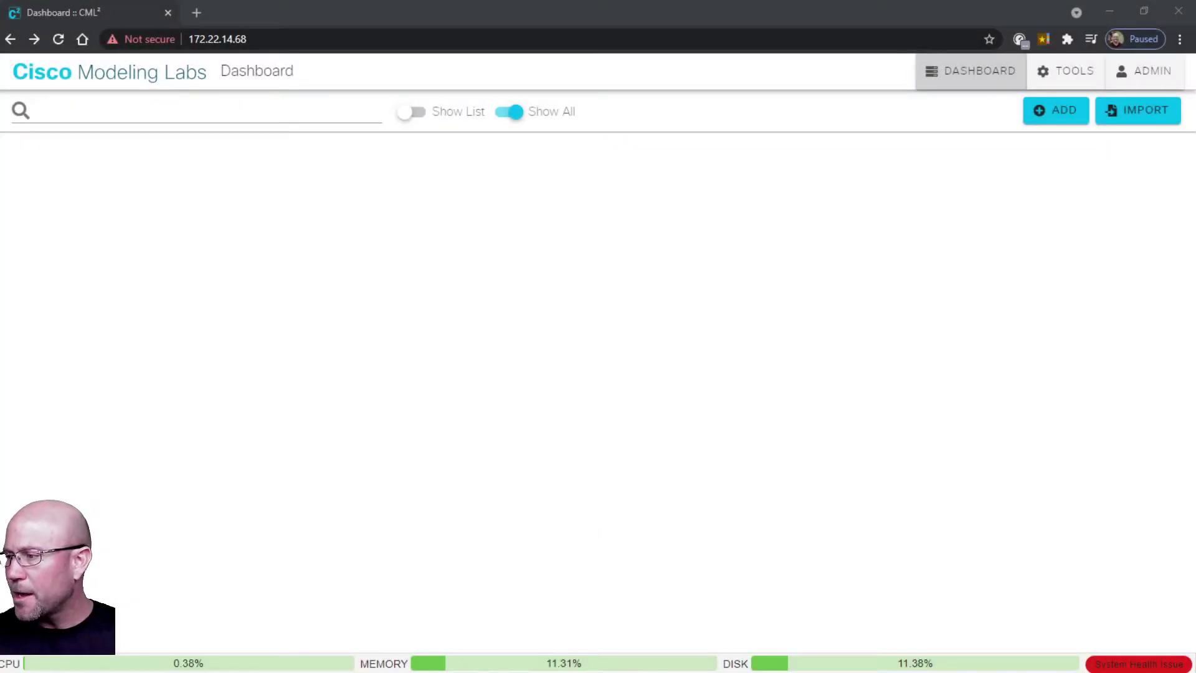
Set the Licensing product configuration to Personal License with 20 nodes capacity and save it.
click(1154, 666)
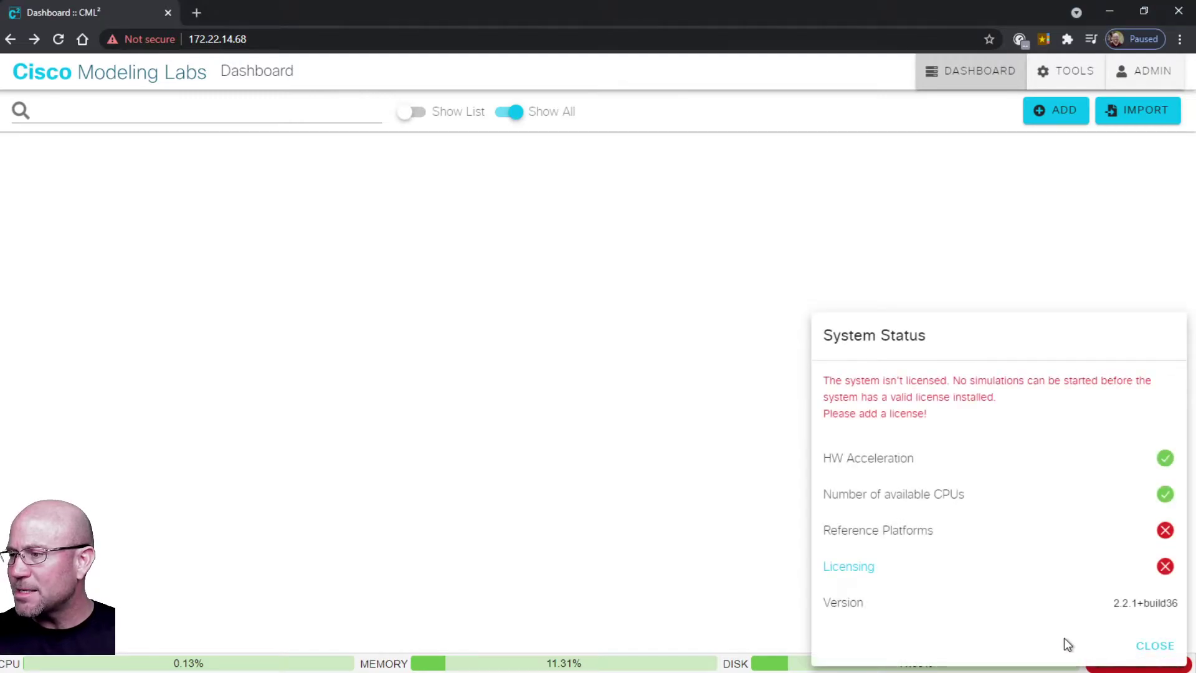
click(849, 567)
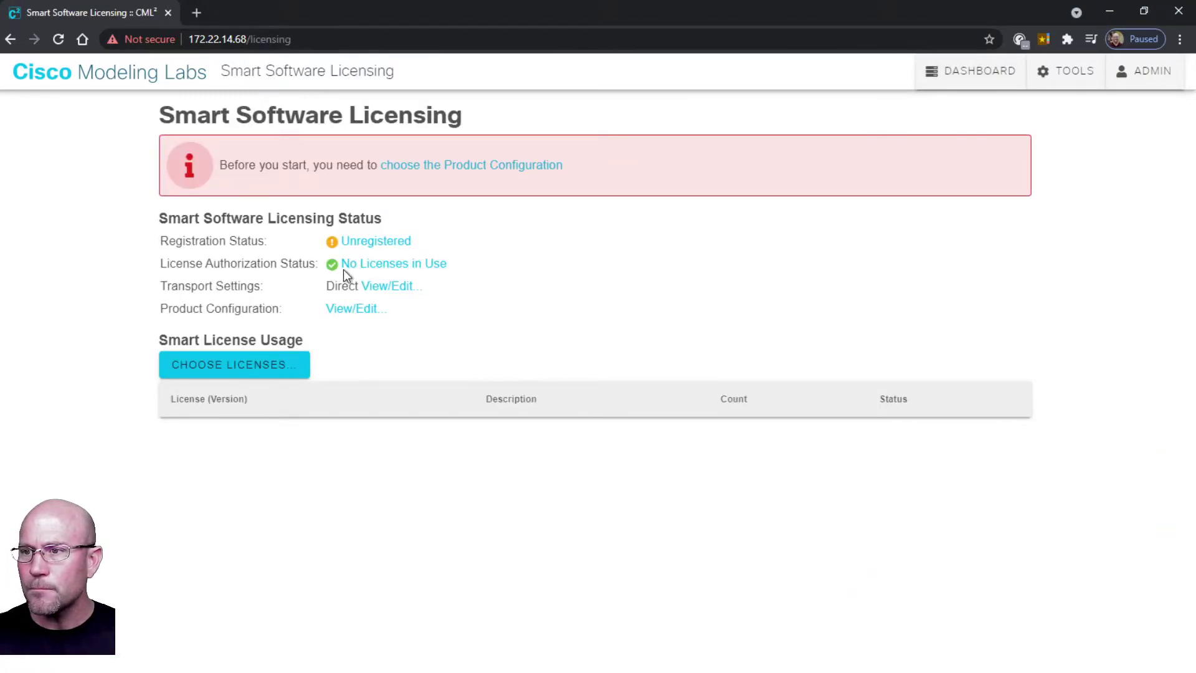
mouse_move(352, 269)
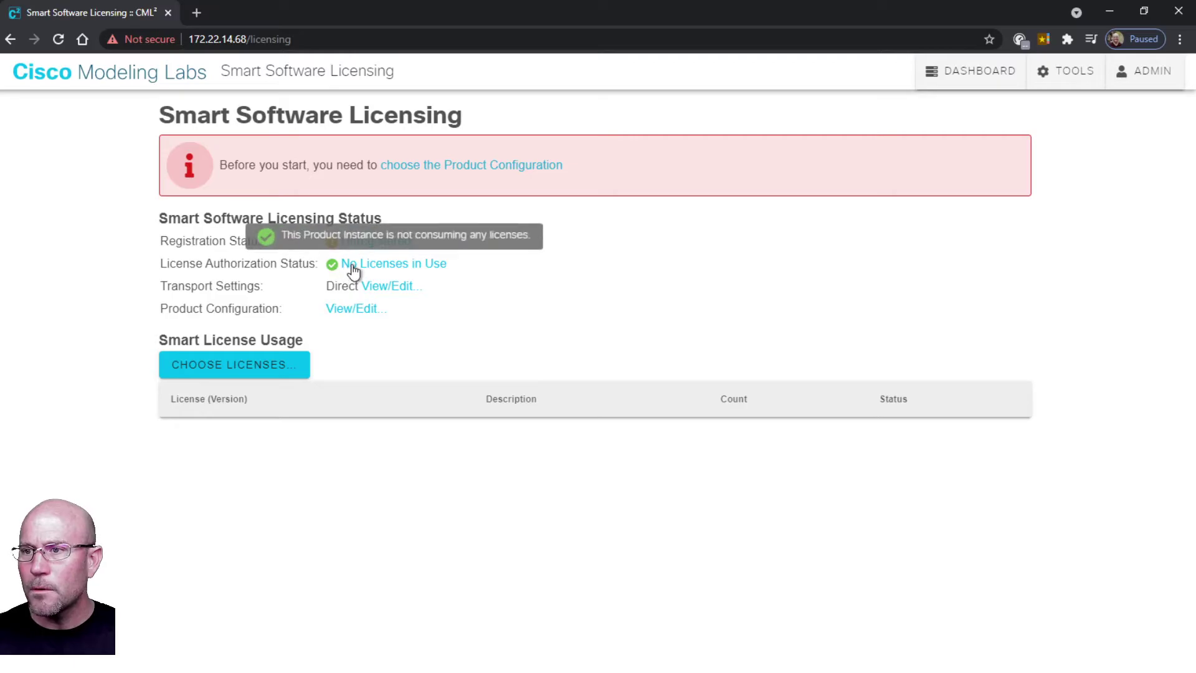
click(341, 310)
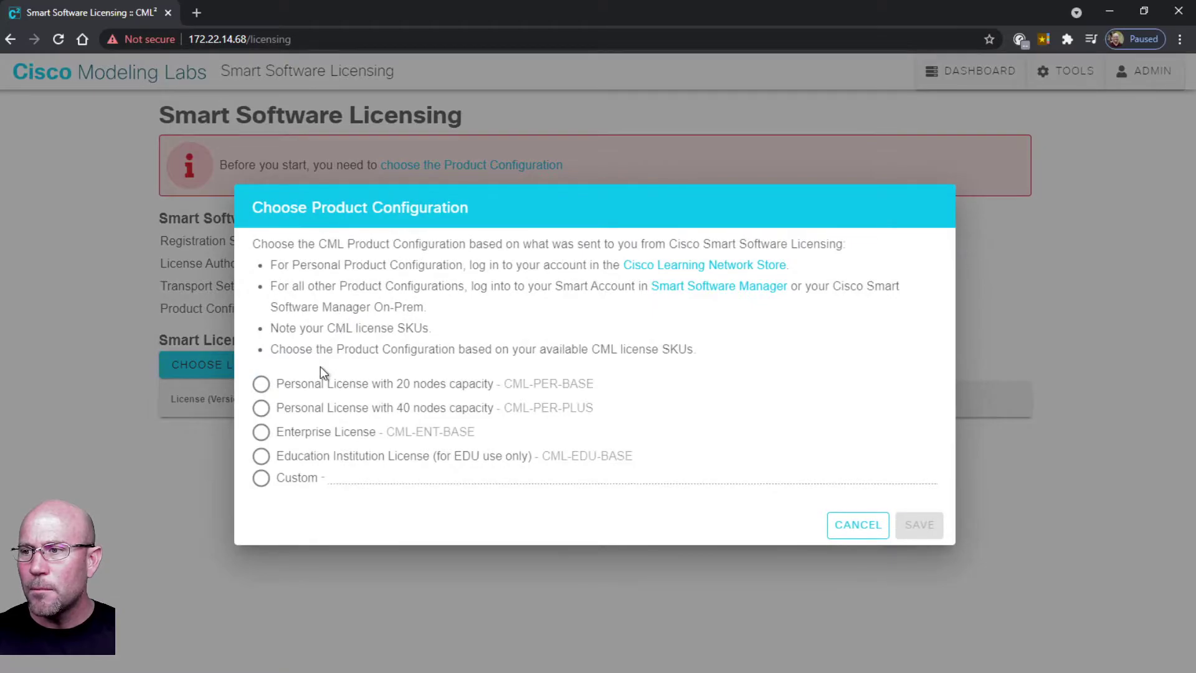
click(262, 386)
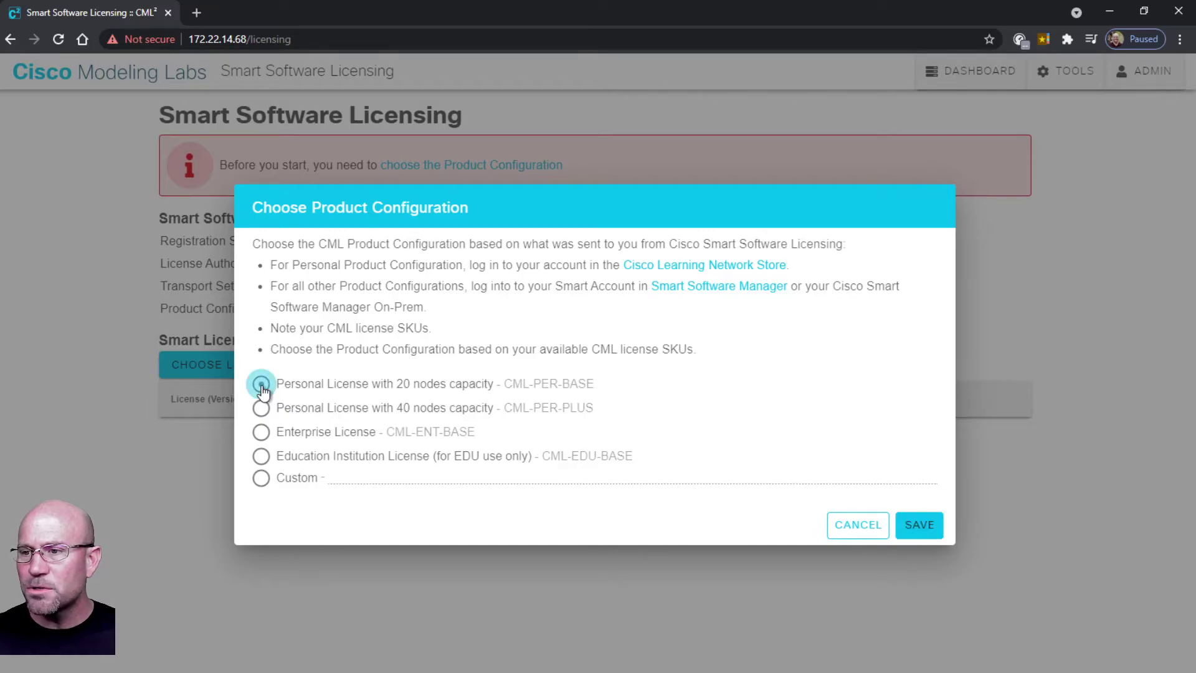
click(919, 526)
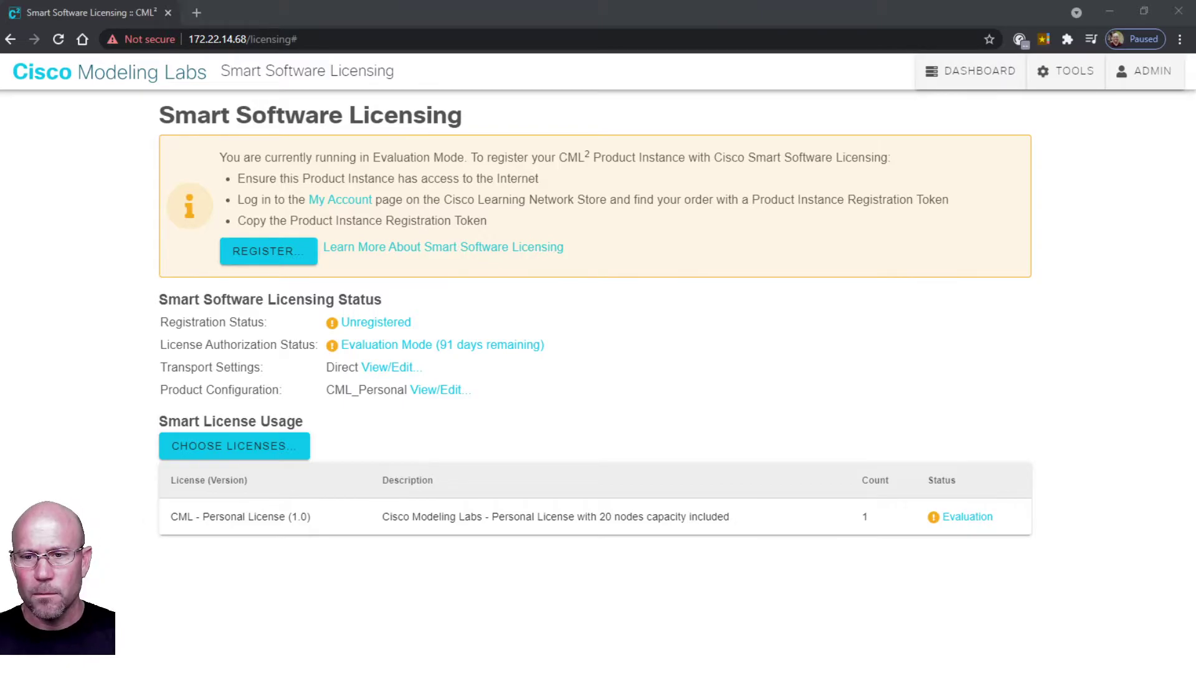
Register the product instance by pasting the registration token and submitting it.
click(285, 256)
click(302, 340)
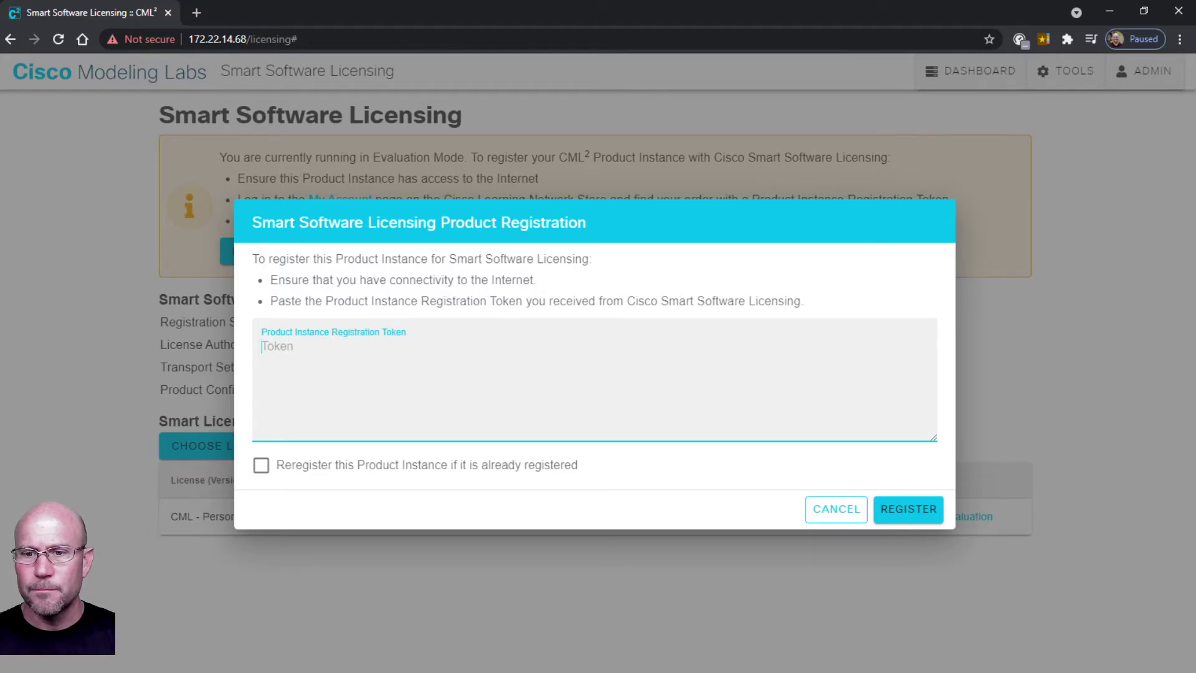
key(ctrl+v)
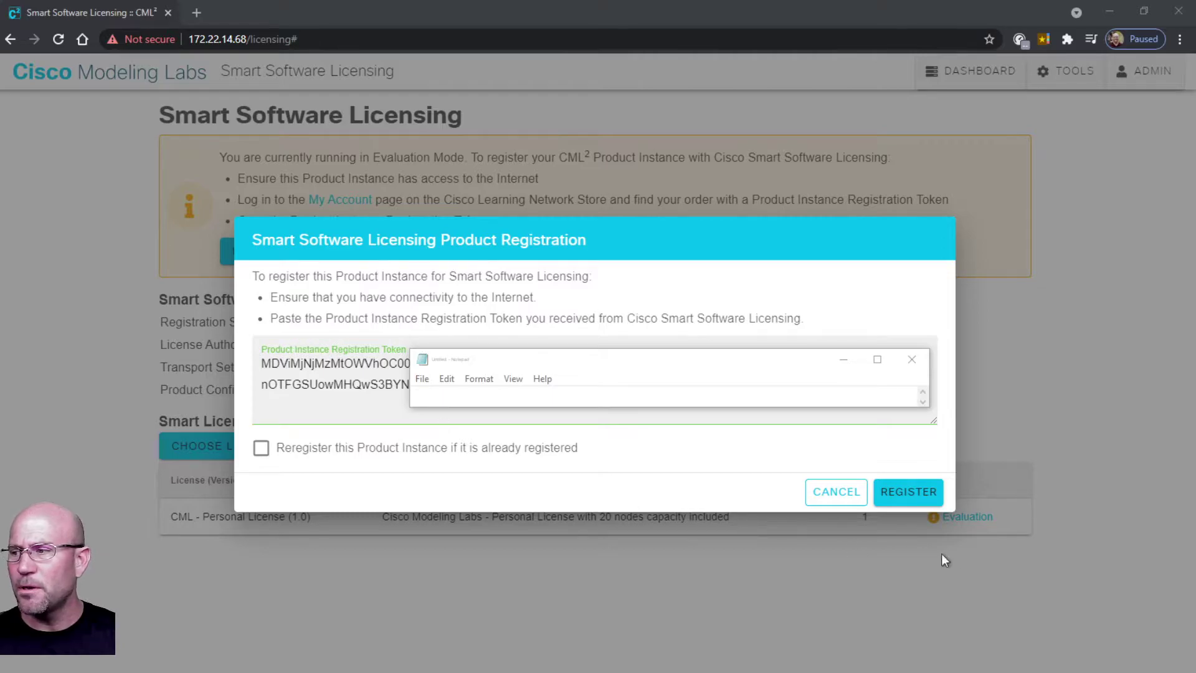
click(919, 499)
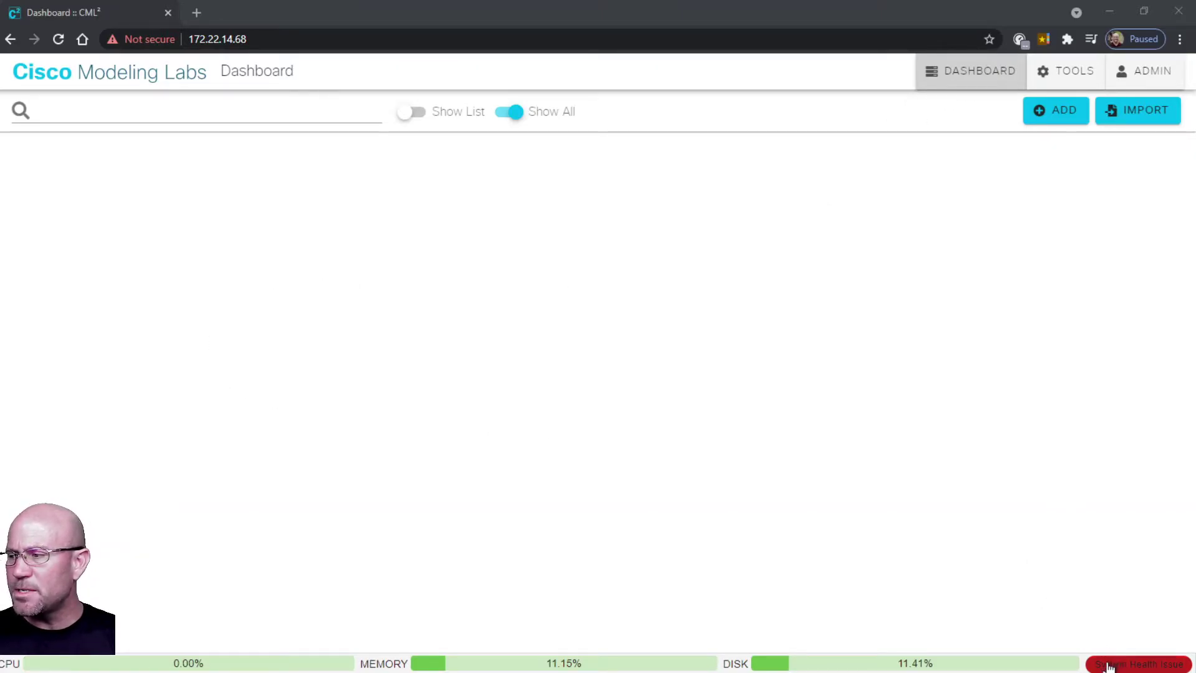
Open the System Status panel from the bottom-right health badge.
click(1153, 665)
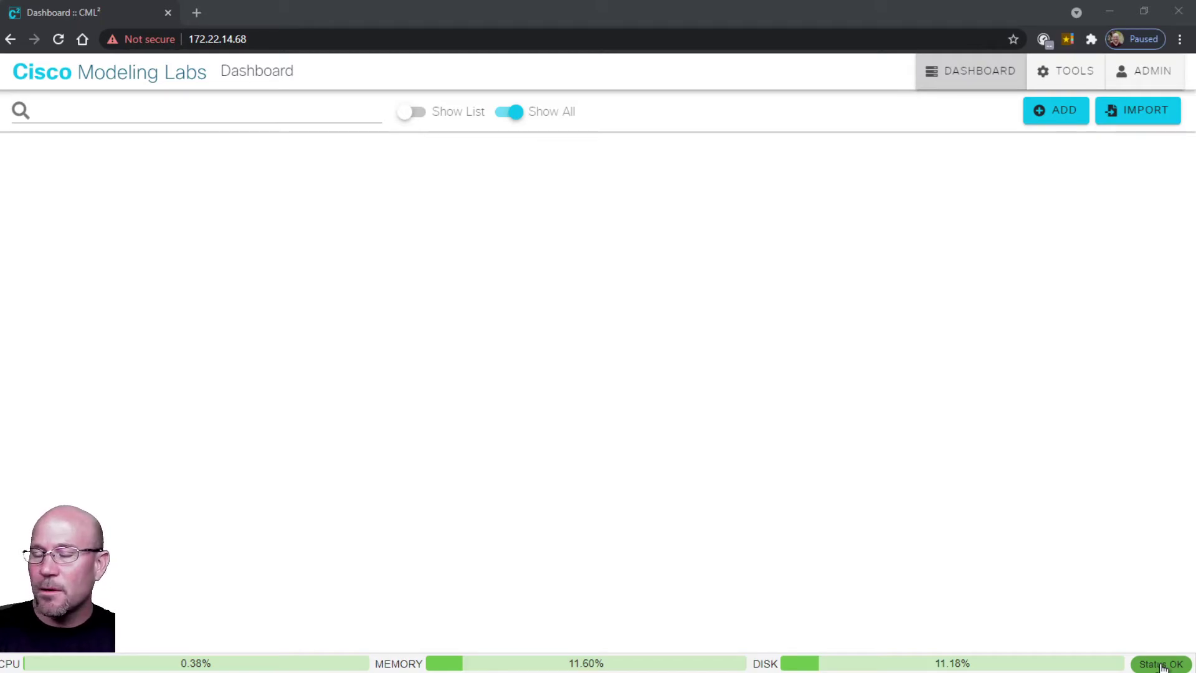
Open the green Status OK panel, review the passing checks, and close it.
click(1161, 664)
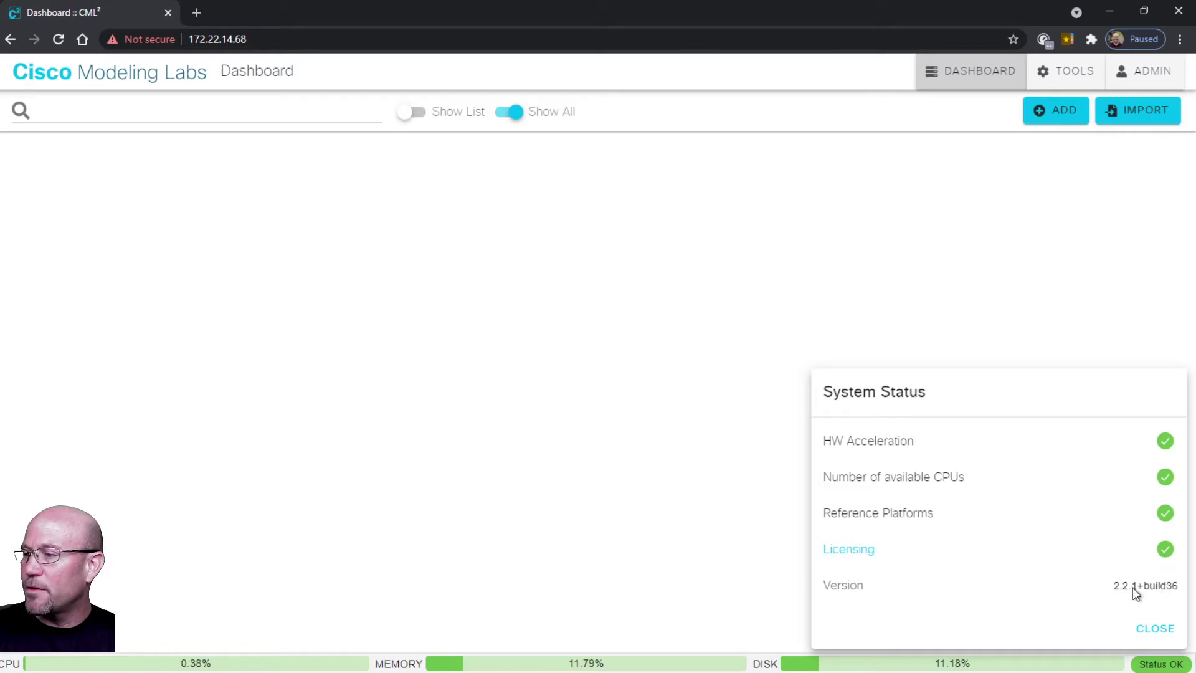
click(1157, 632)
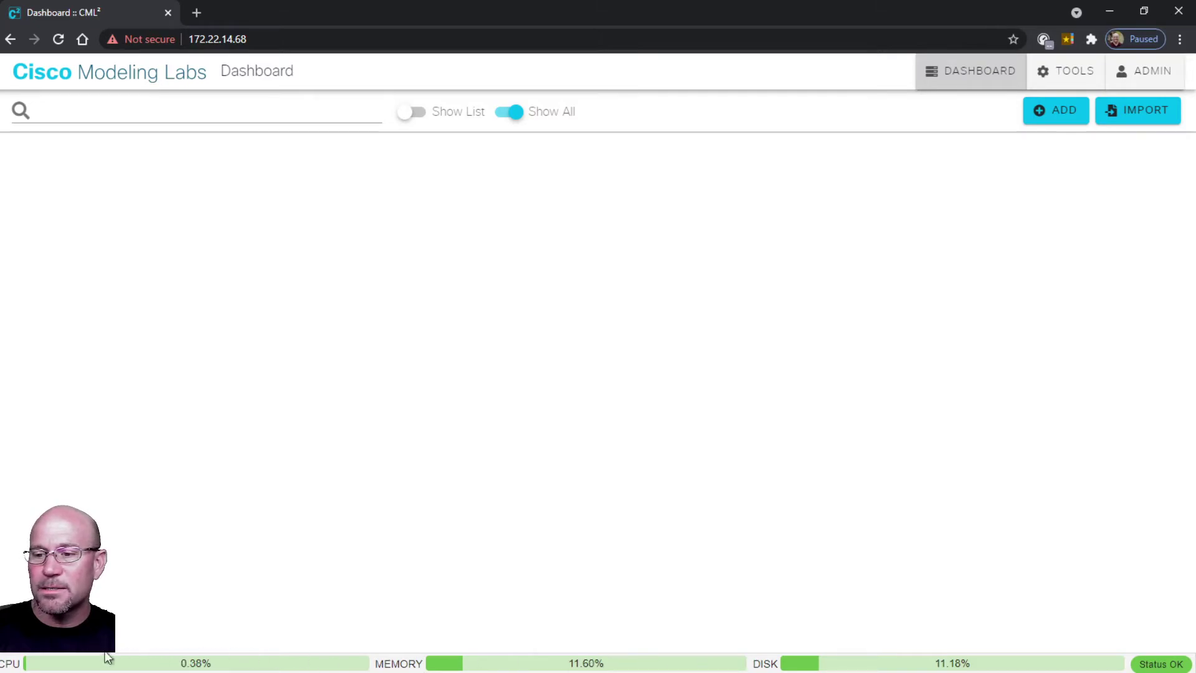
Expand the CPU, memory, disk and VM usage statistics panel from the status bar.
click(12, 664)
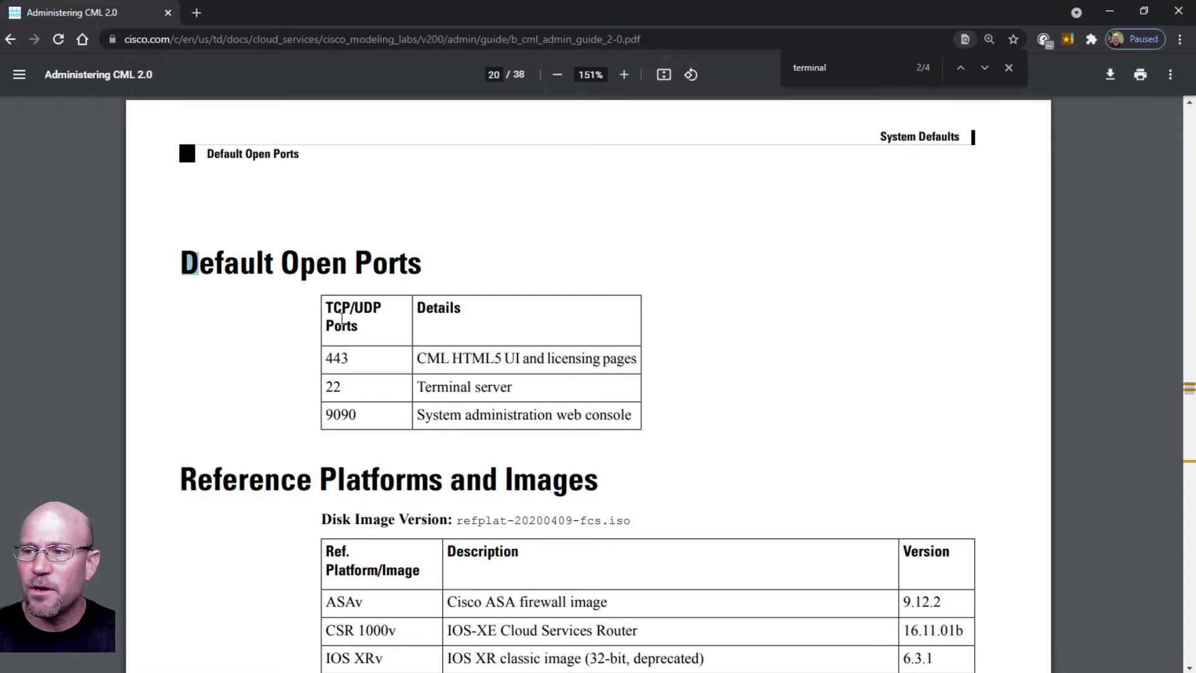
Highlight ports 443 (HTML5 UI), 9090 (web console) and 22 (terminal server) in the ports table.
double_click(337, 358)
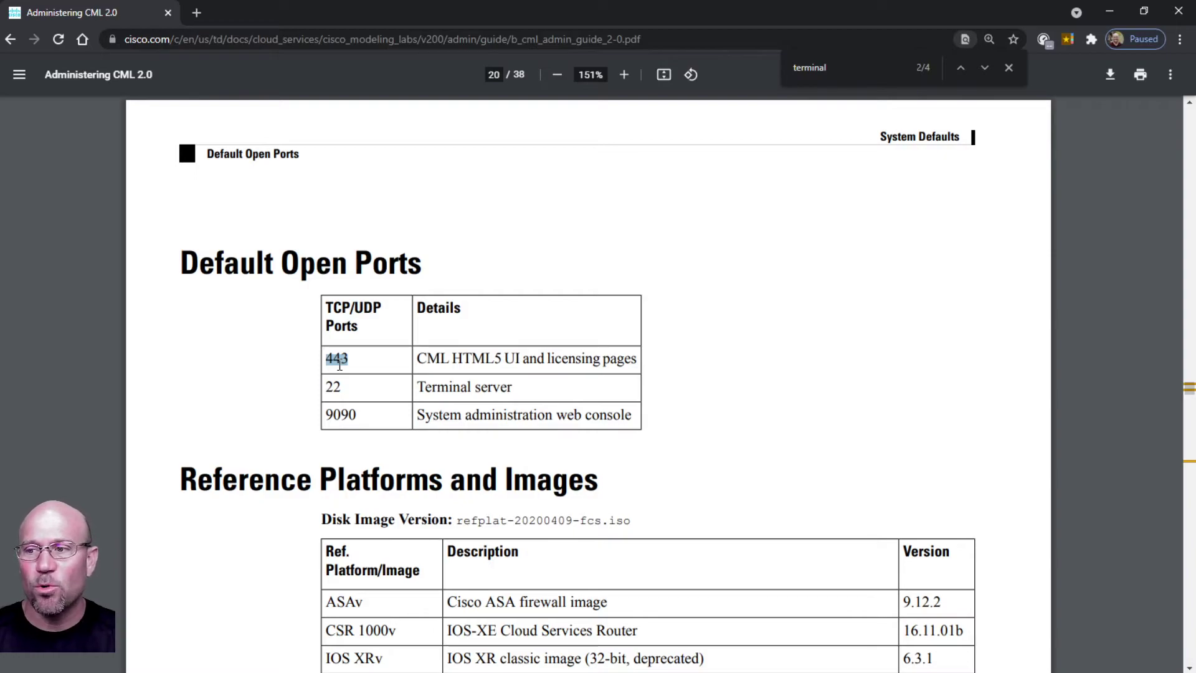
drag(324, 415, 359, 415)
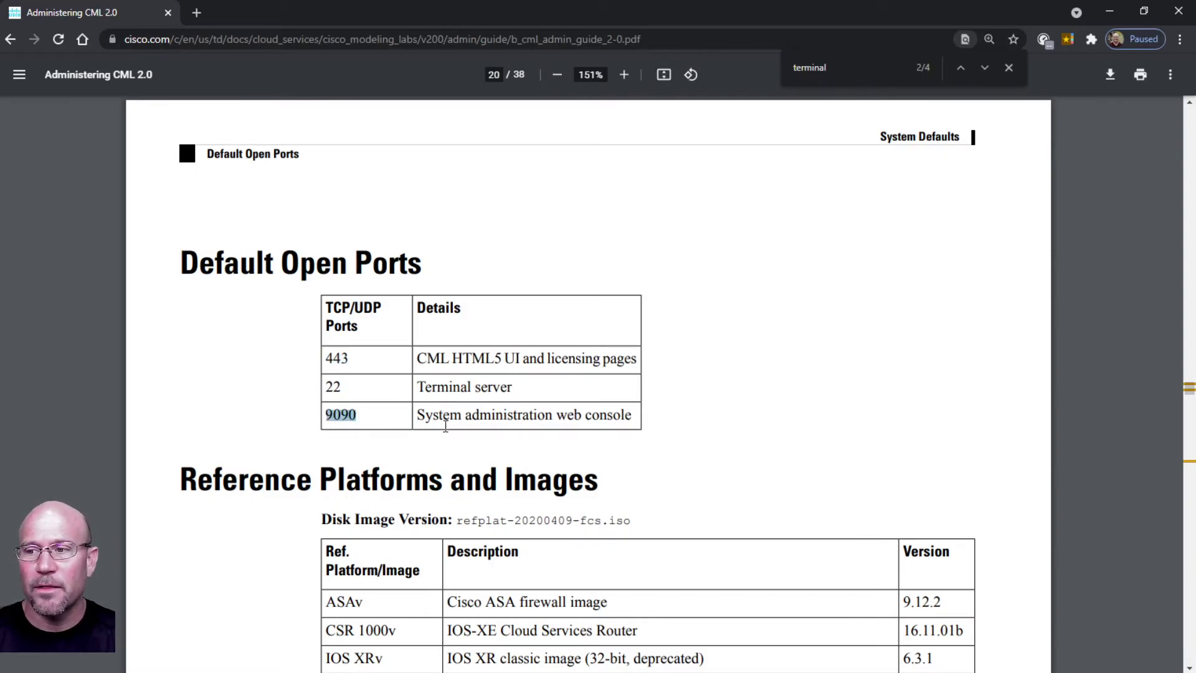
double_click(333, 387)
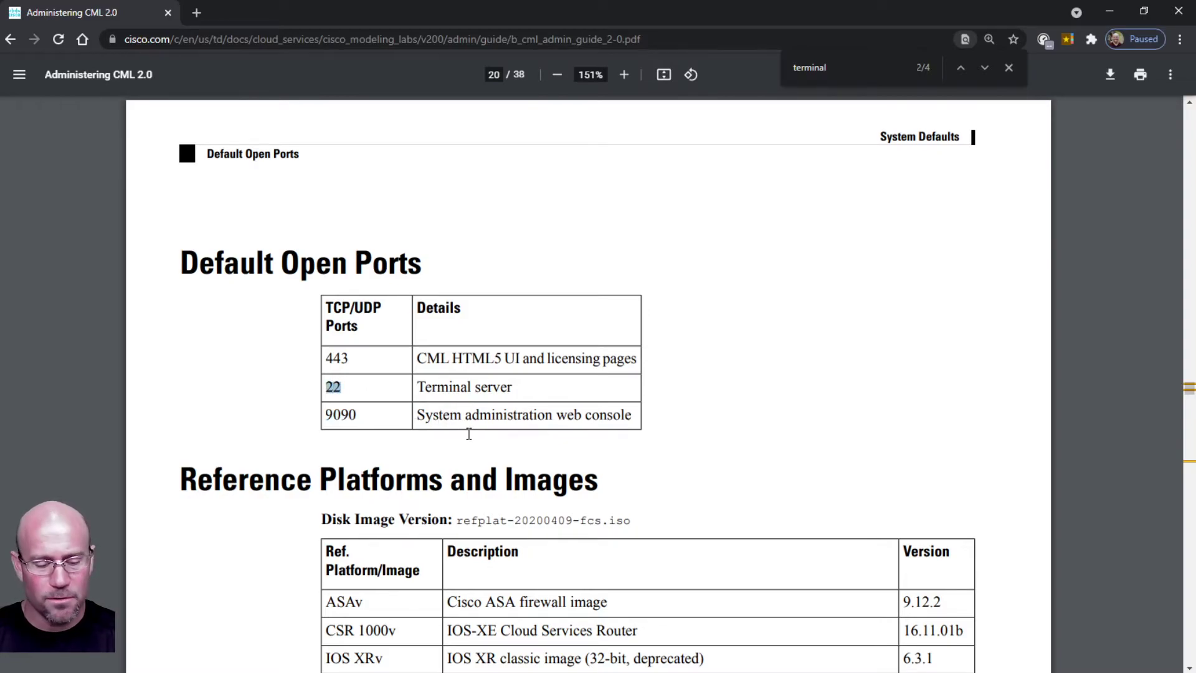
Jump to the next 'terminal' match on page 25 and select 'only' in its caution.
key(ctrl+f)
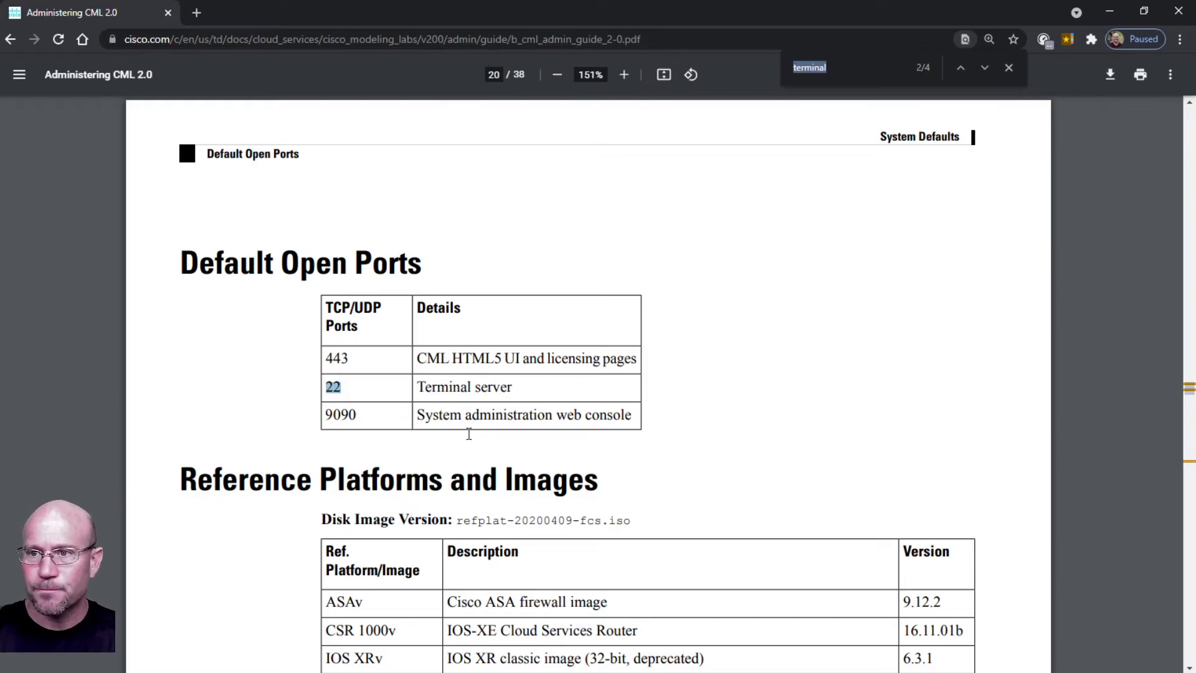
click(661, 415)
key(ctrl+f)
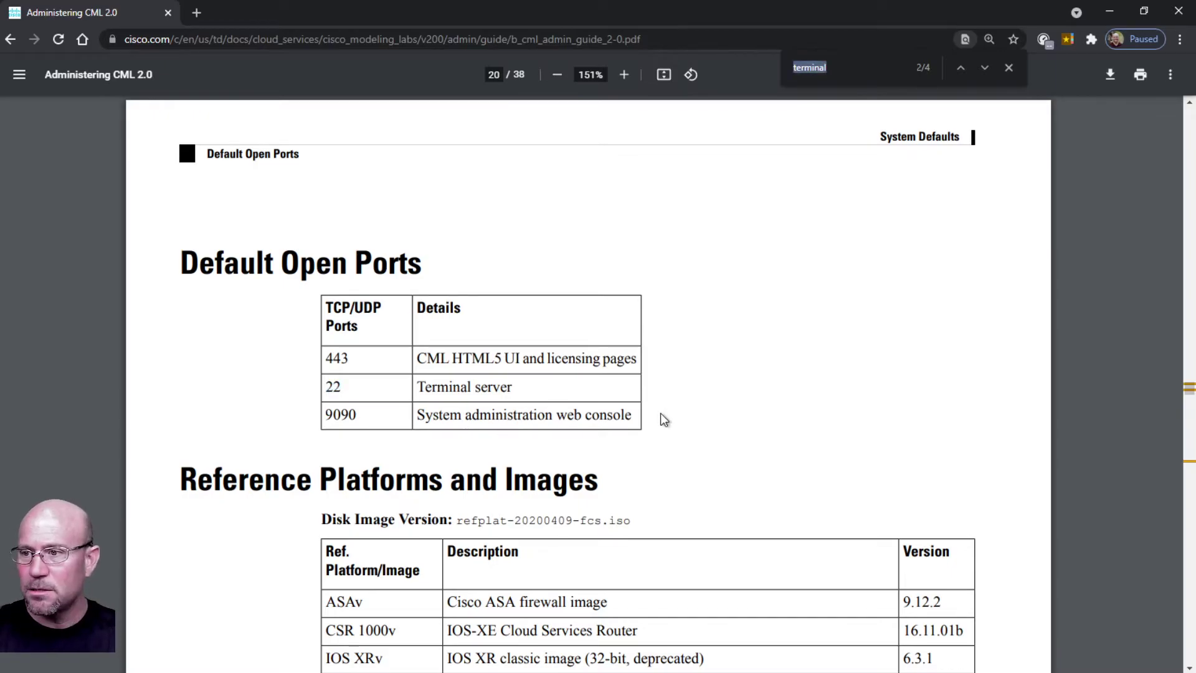
key(Return)
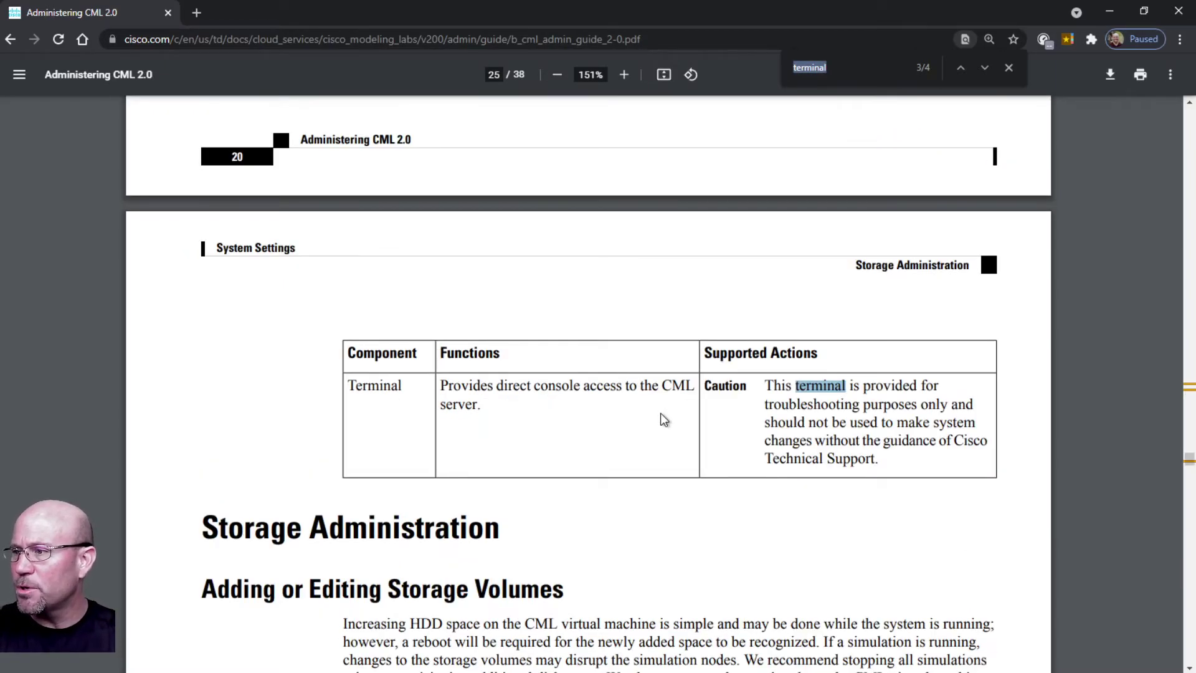
click(773, 396)
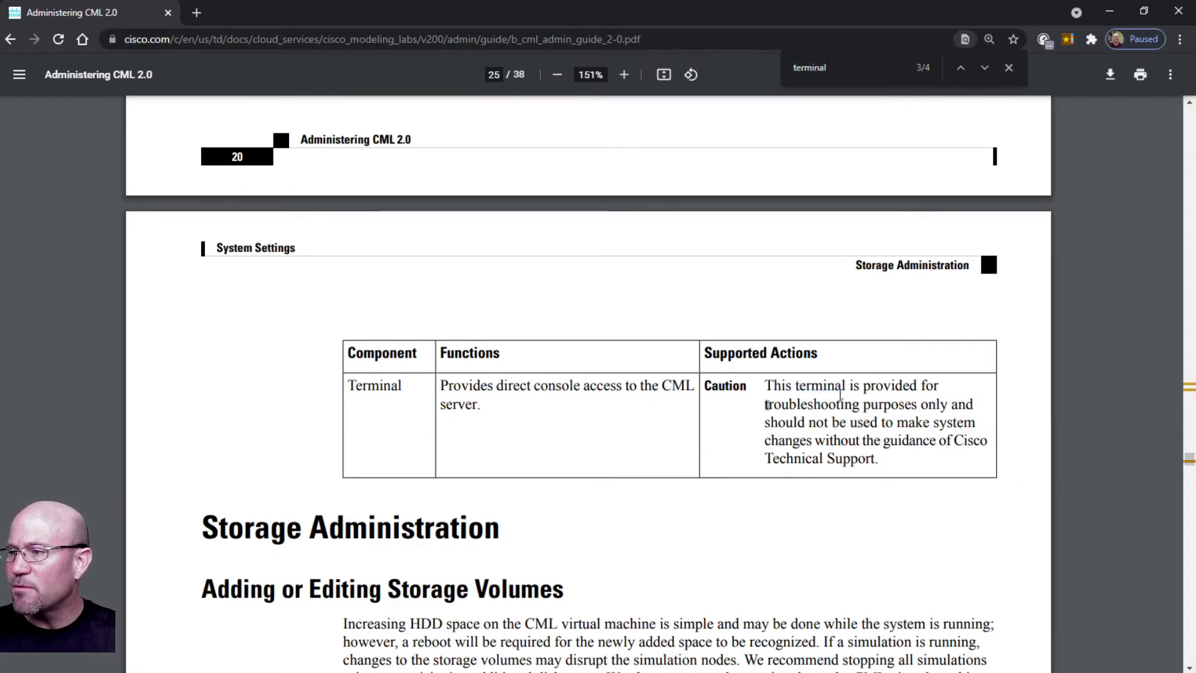
drag(920, 405, 952, 405)
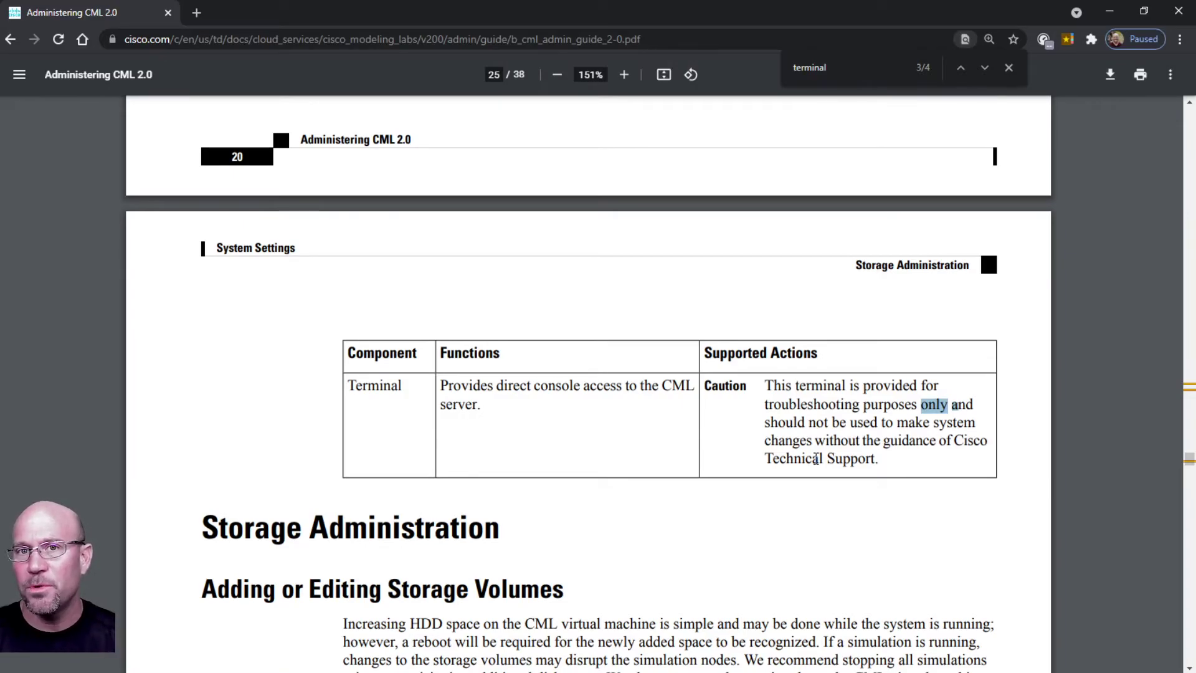
click(783, 441)
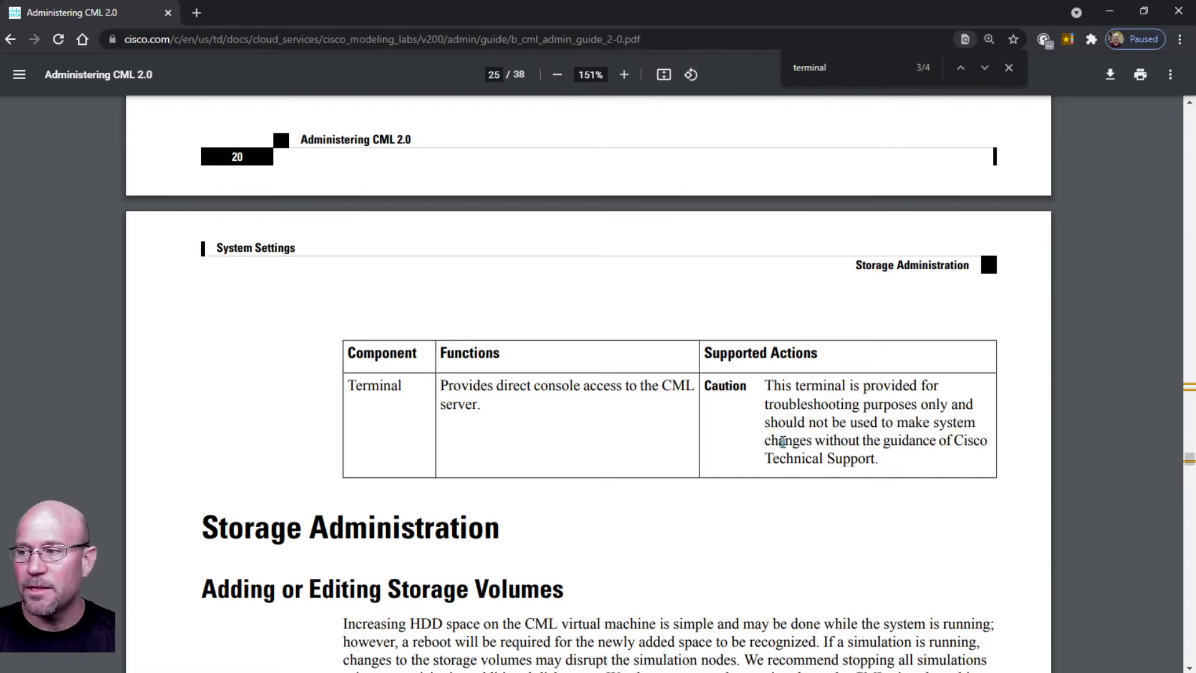
drag(765, 442, 772, 443)
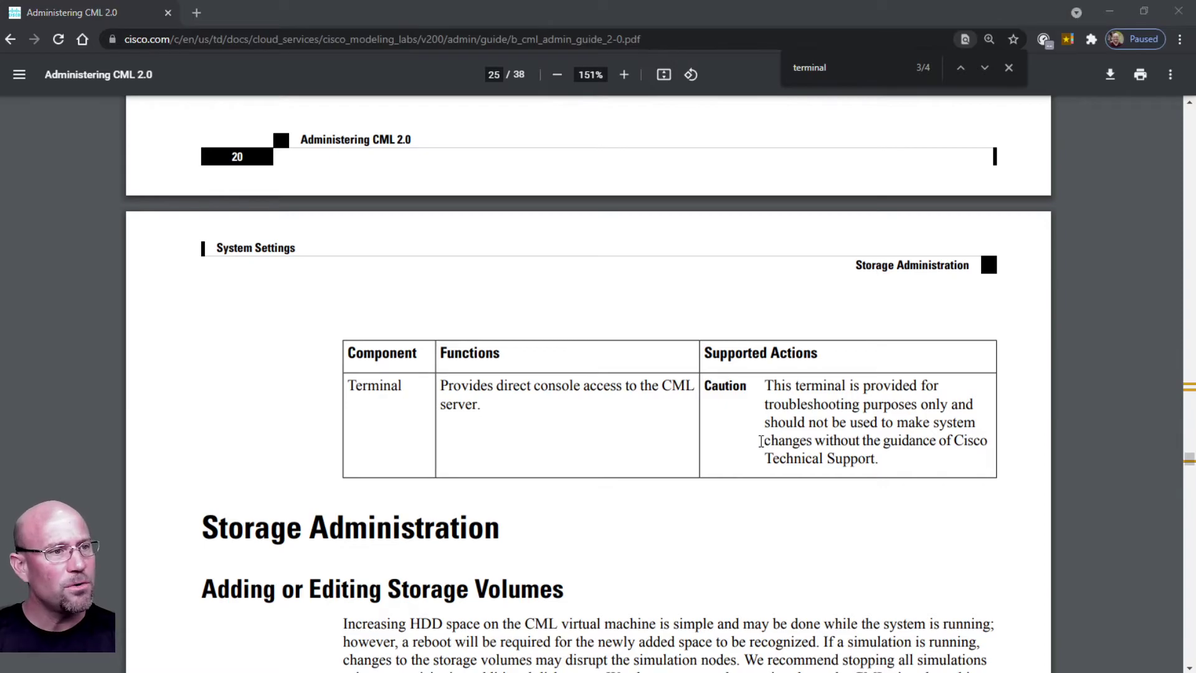
SSH as admin to 172.22.14.68 and log in with the account password.
text(ss)
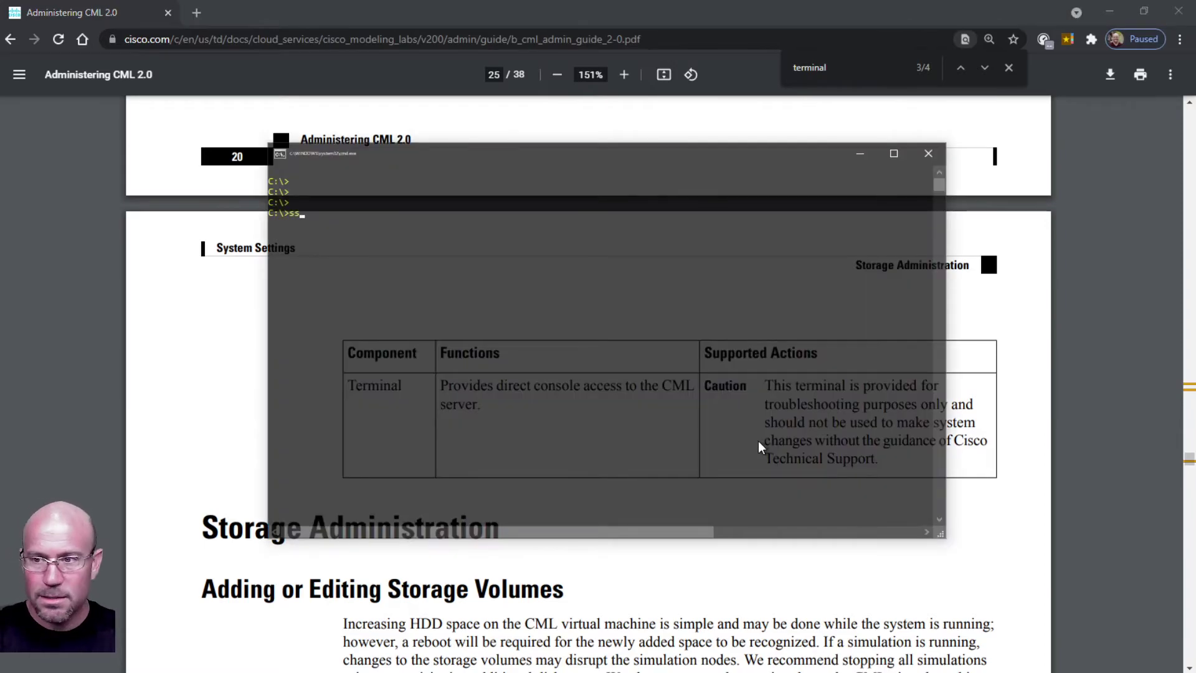
text(h admin@)
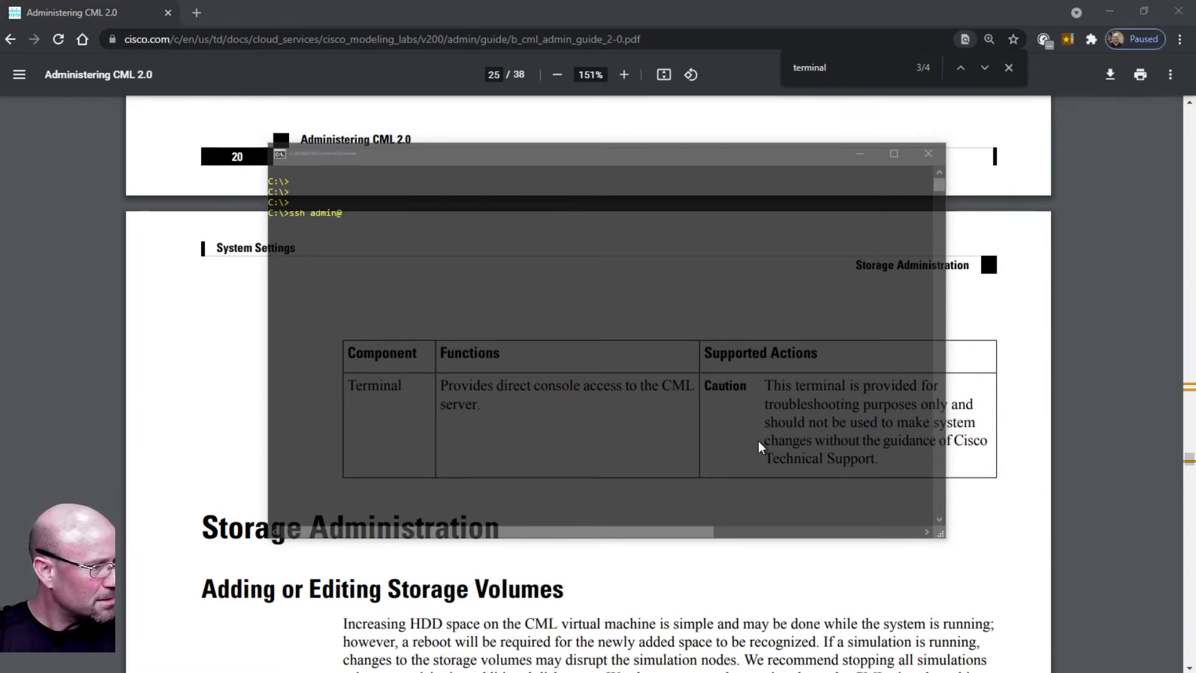
click(757, 440)
text(172.22.14.68)
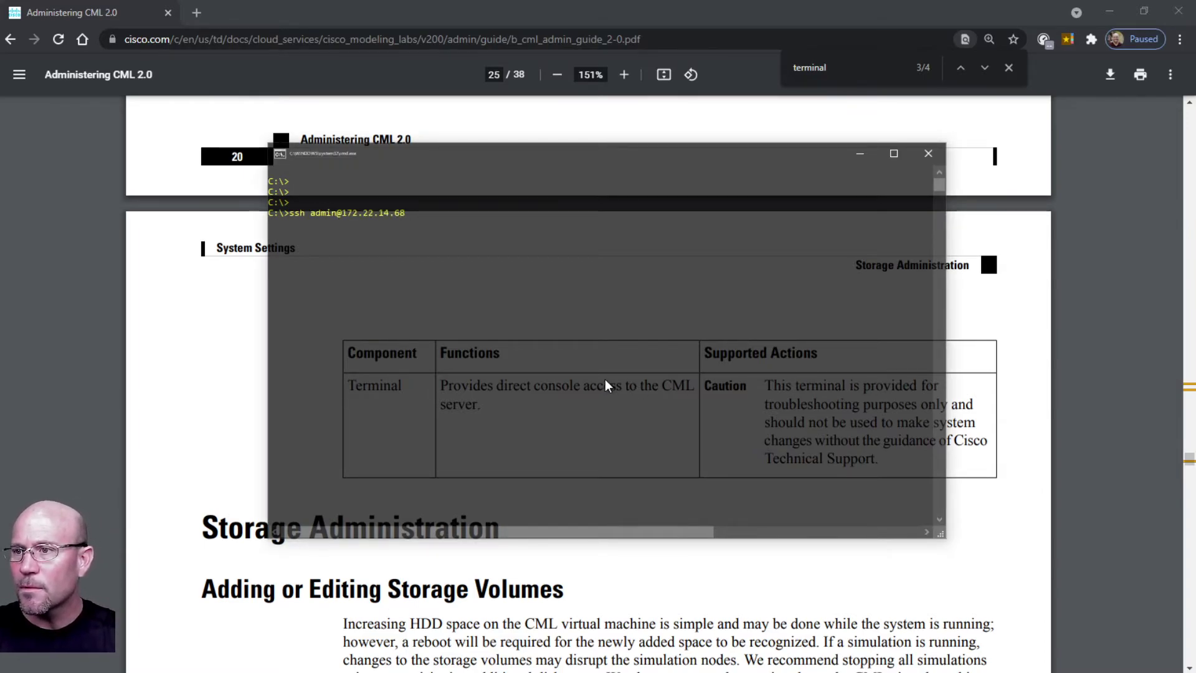
key(Return)
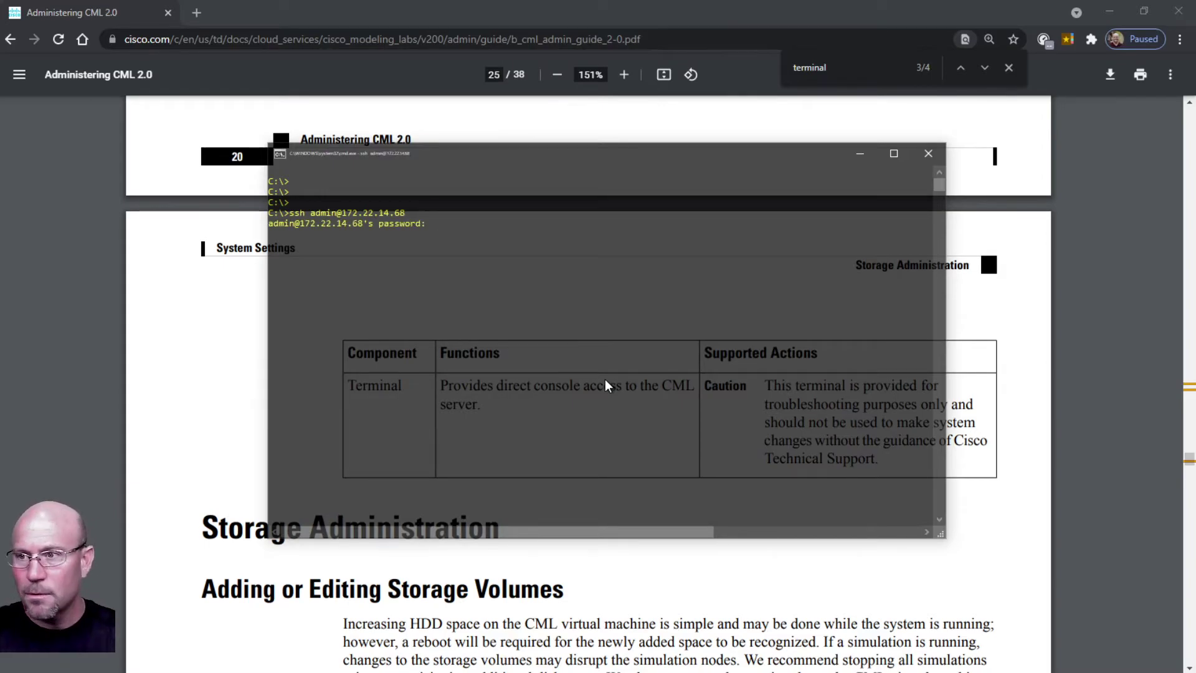
key(Return)
key(Return)
key(Return)
key(Return)
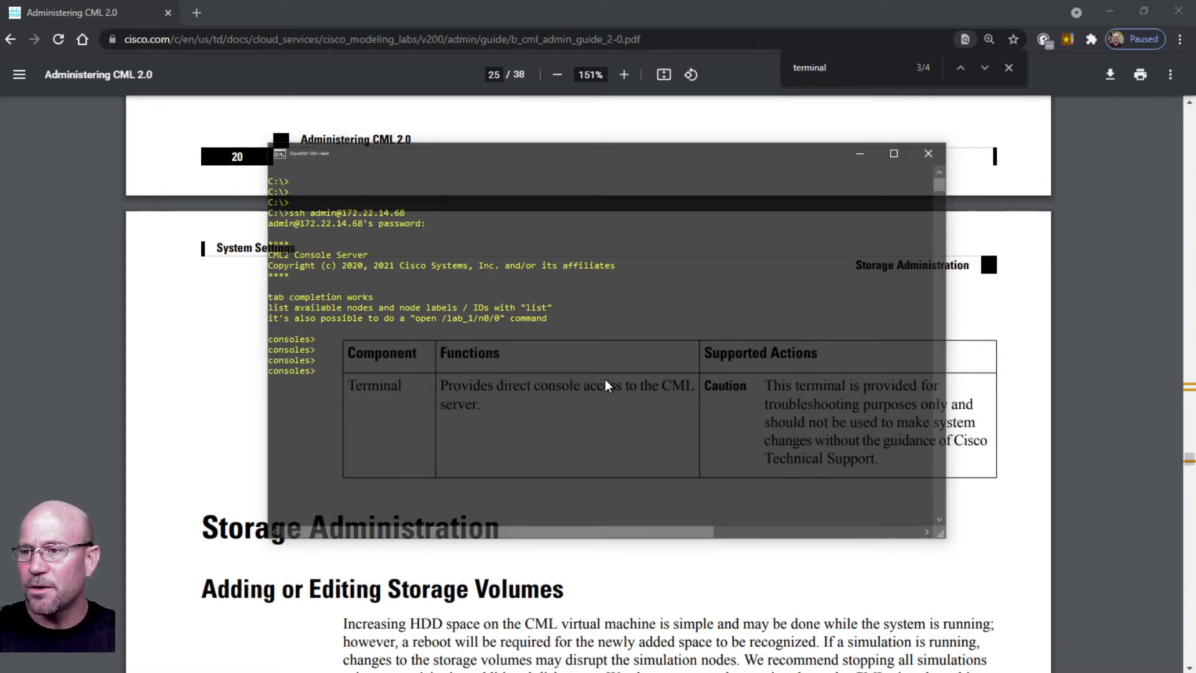
Query '?' and run help at the consoles> prompt to list the console server commands.
text(?)
key(Return)
text(help)
key(Return)
key(Return)
key(Return)
key(Return)
key(Return)
key(Return)
key(Return)
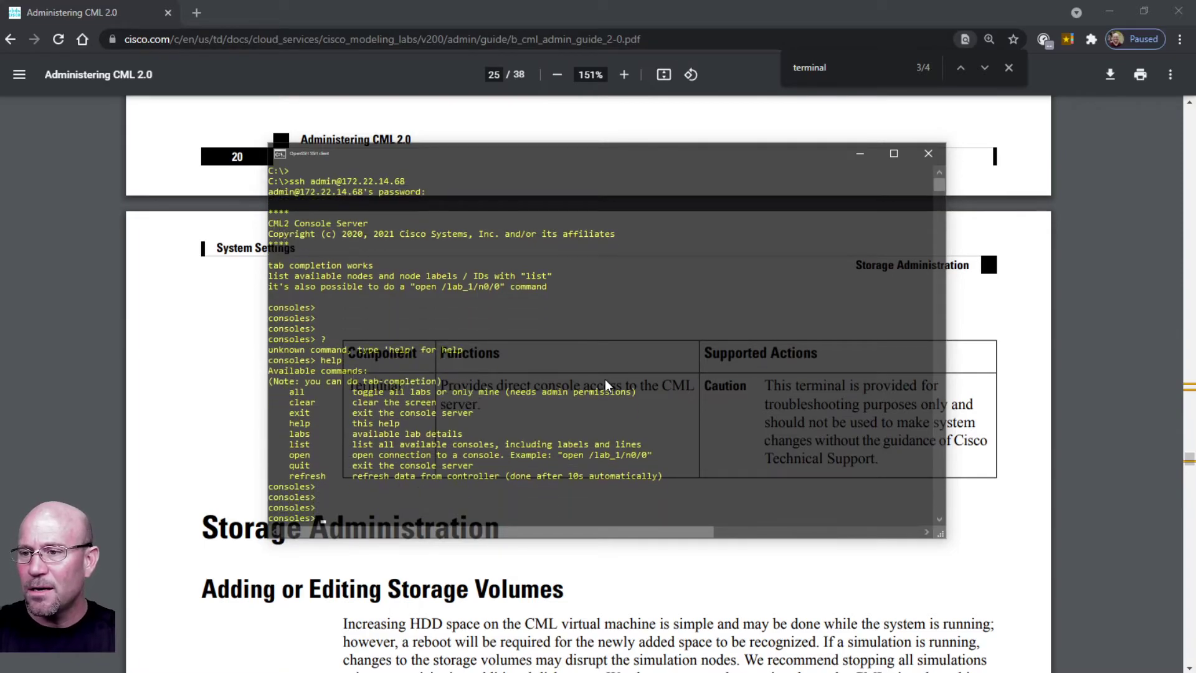
Refresh the consoles prompt, then switch back to the CML dashboard in Chrome.
key(alt+Tab)
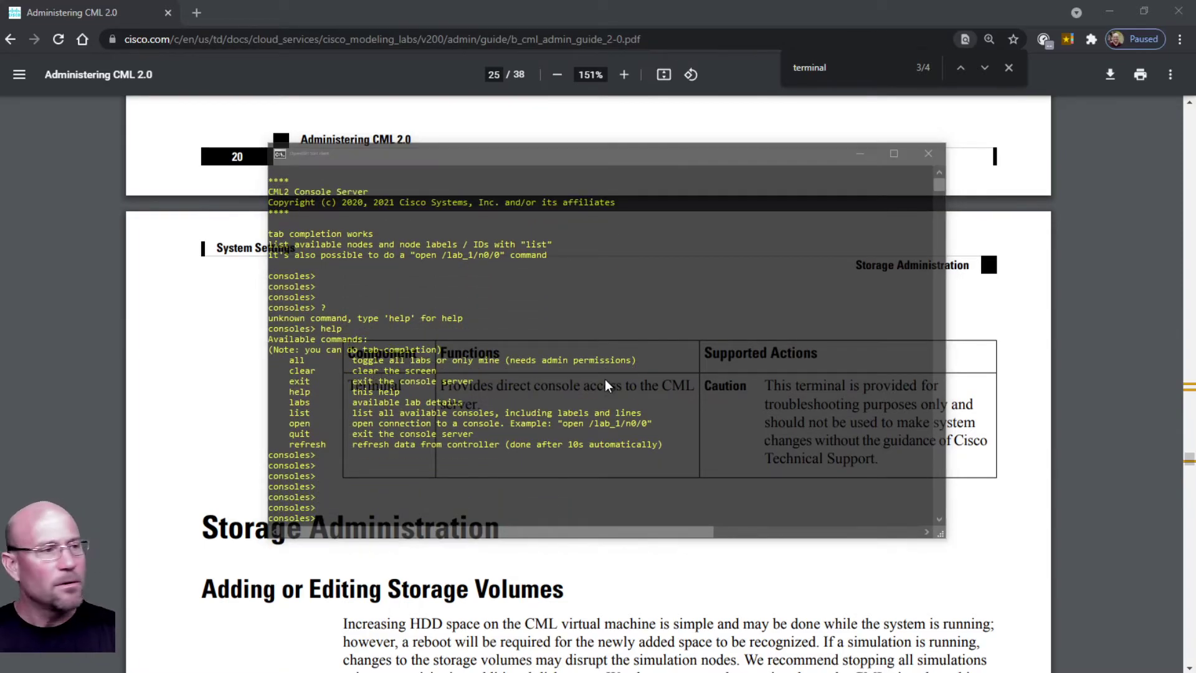
key(alt+Tab)
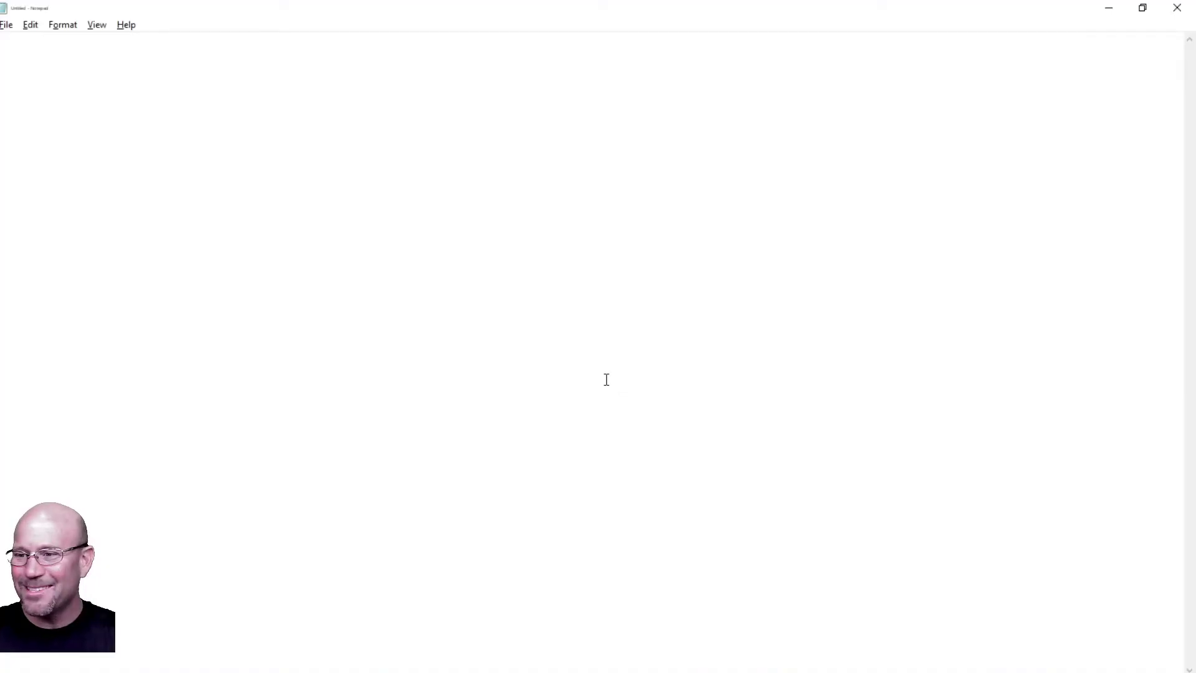
key(alt+Tab)
key(Return)
key(Return)
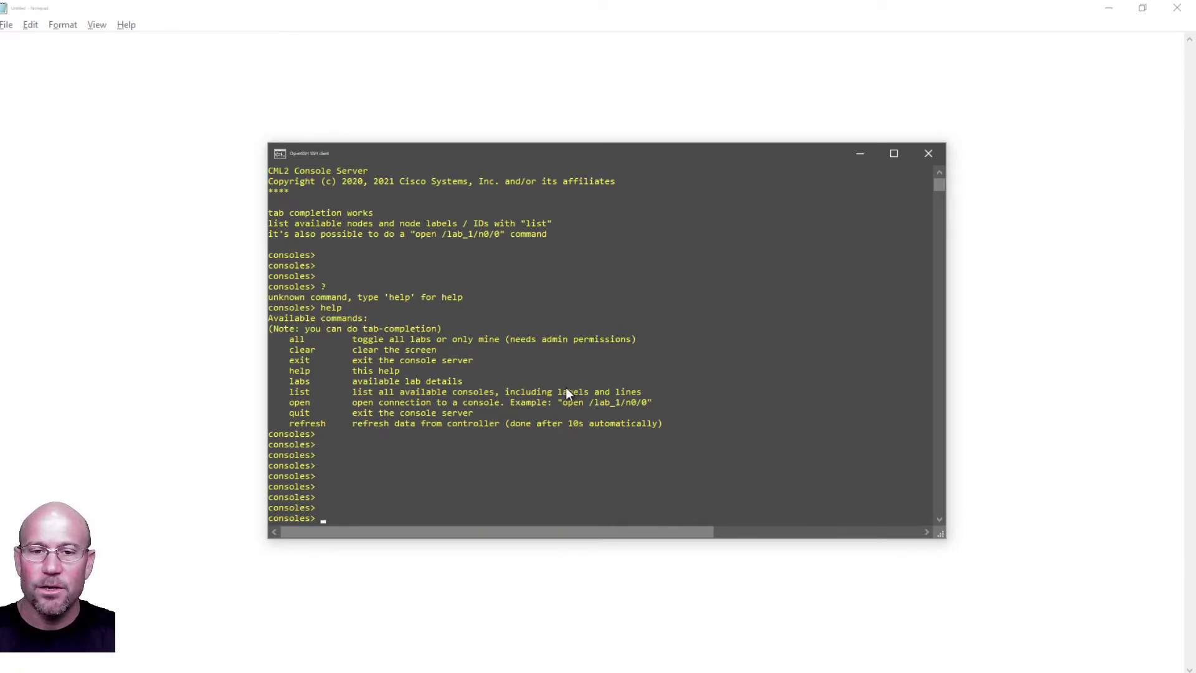
key(alt+Tab)
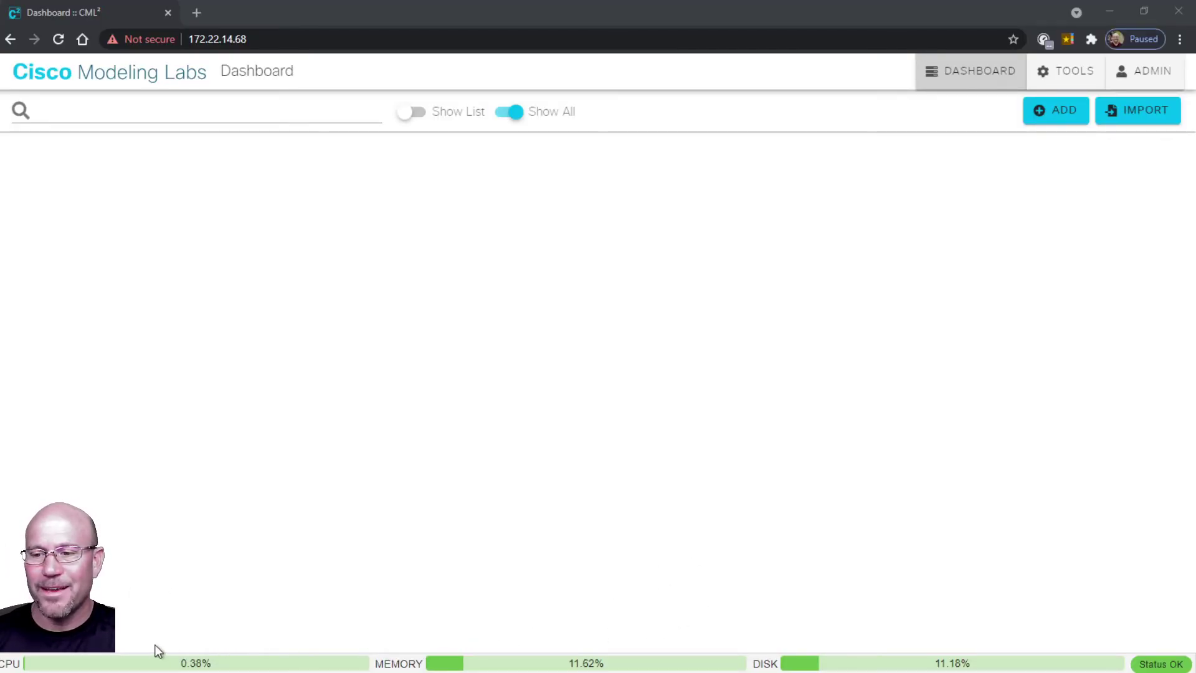
Add a new lab from the Dashboard, opening 'Lab at Mon 12:00 PM' with the Add Nodes palette.
click(1061, 112)
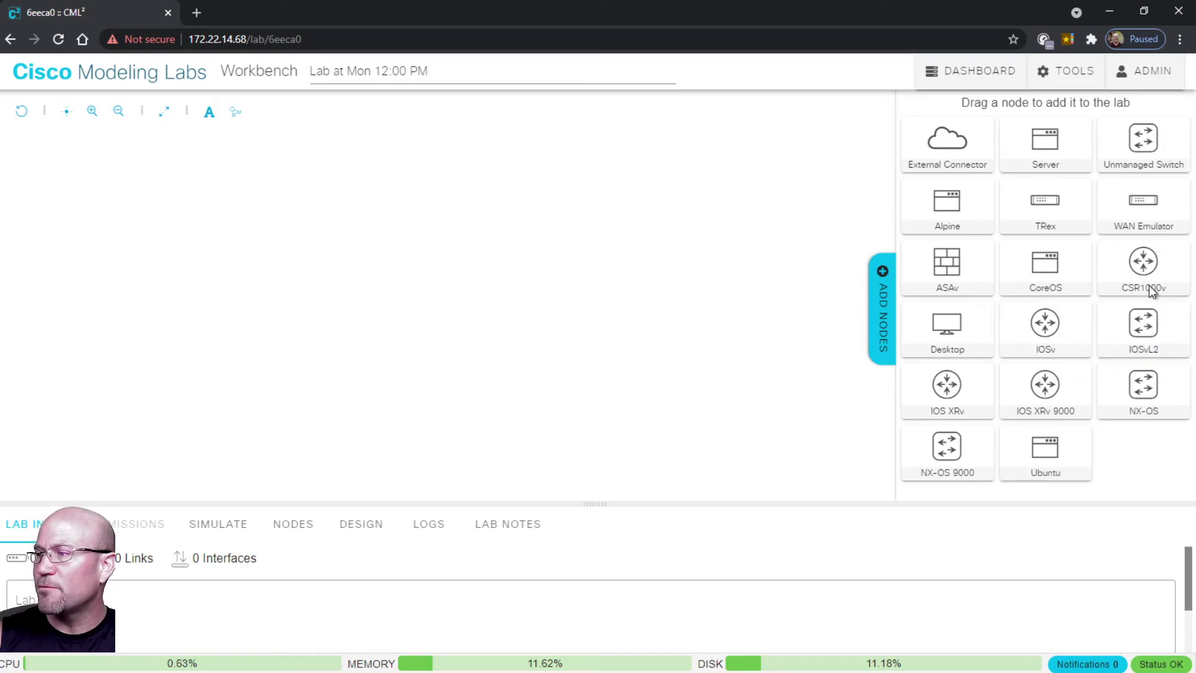
mouse_move(1047, 399)
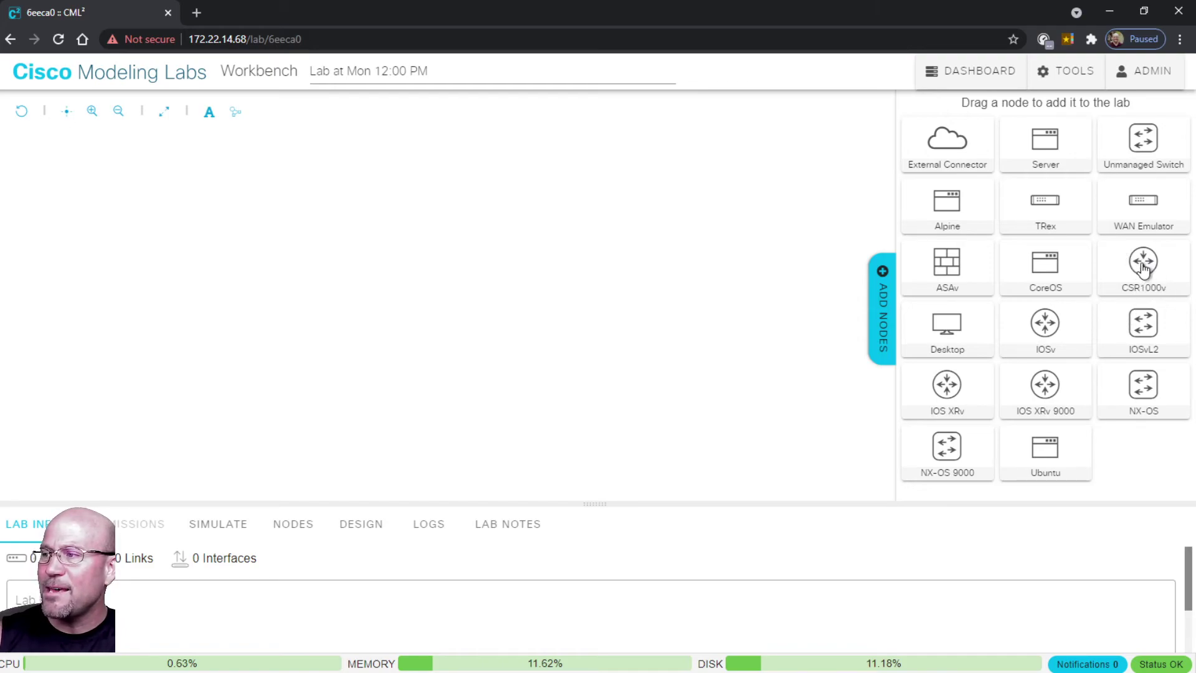
mouse_move(1138, 267)
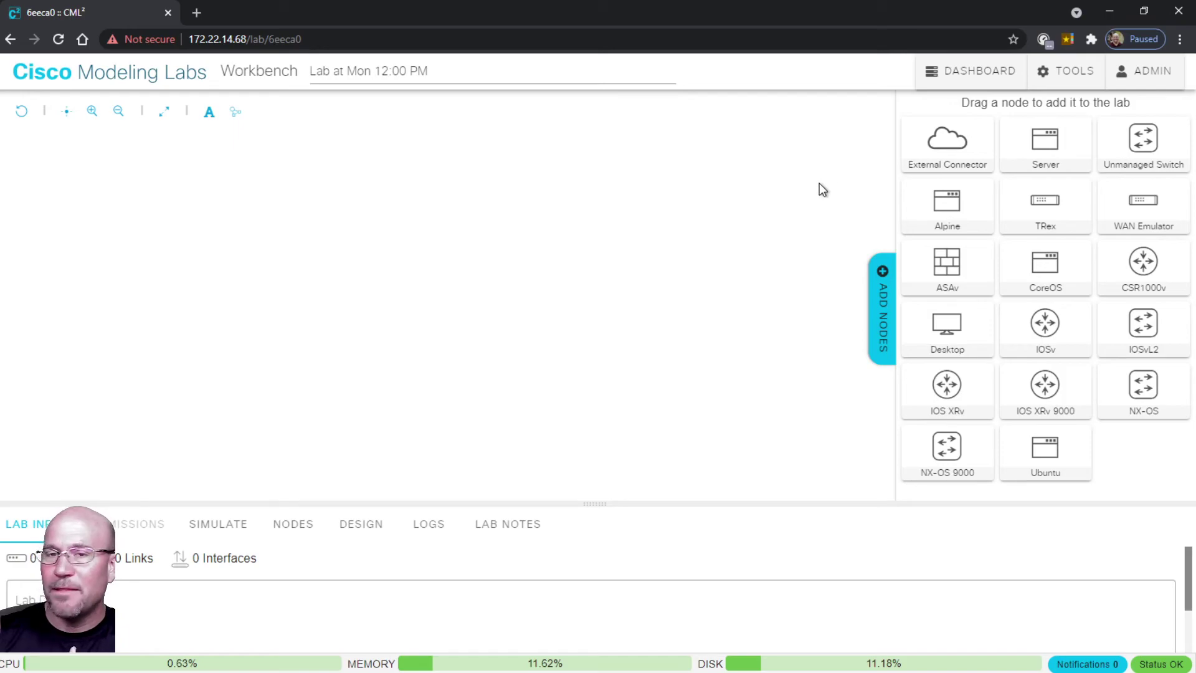
Create a second empty lab and return to the dashboard listing both labs.
click(972, 73)
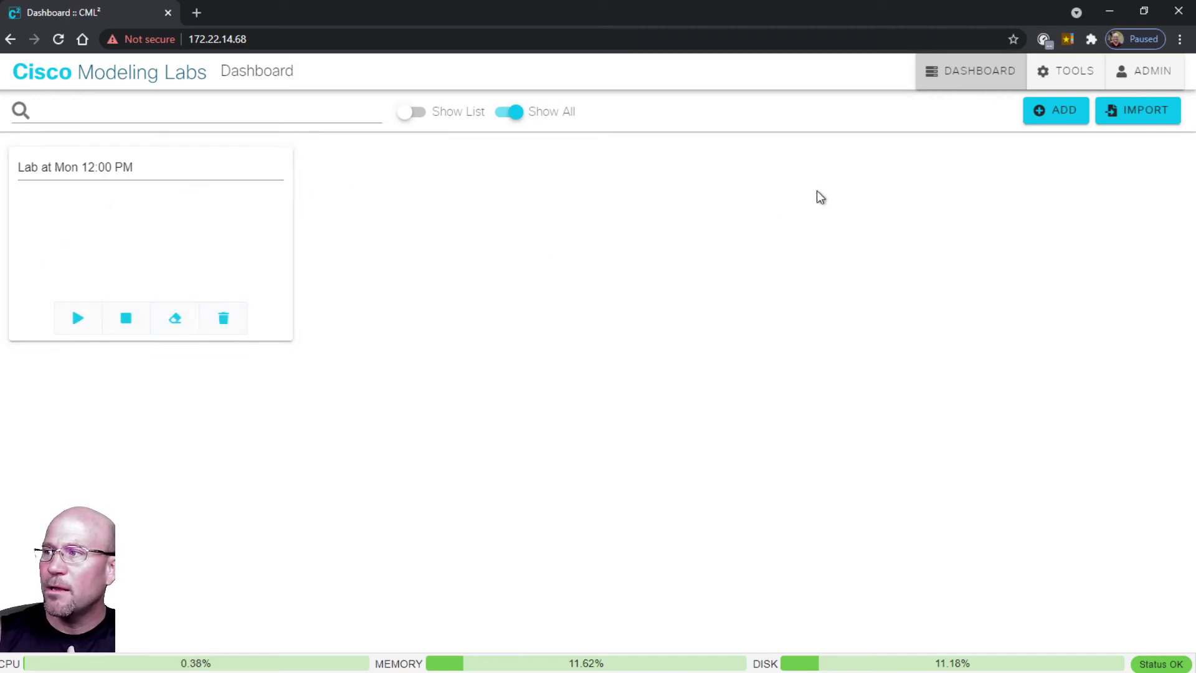
click(1073, 111)
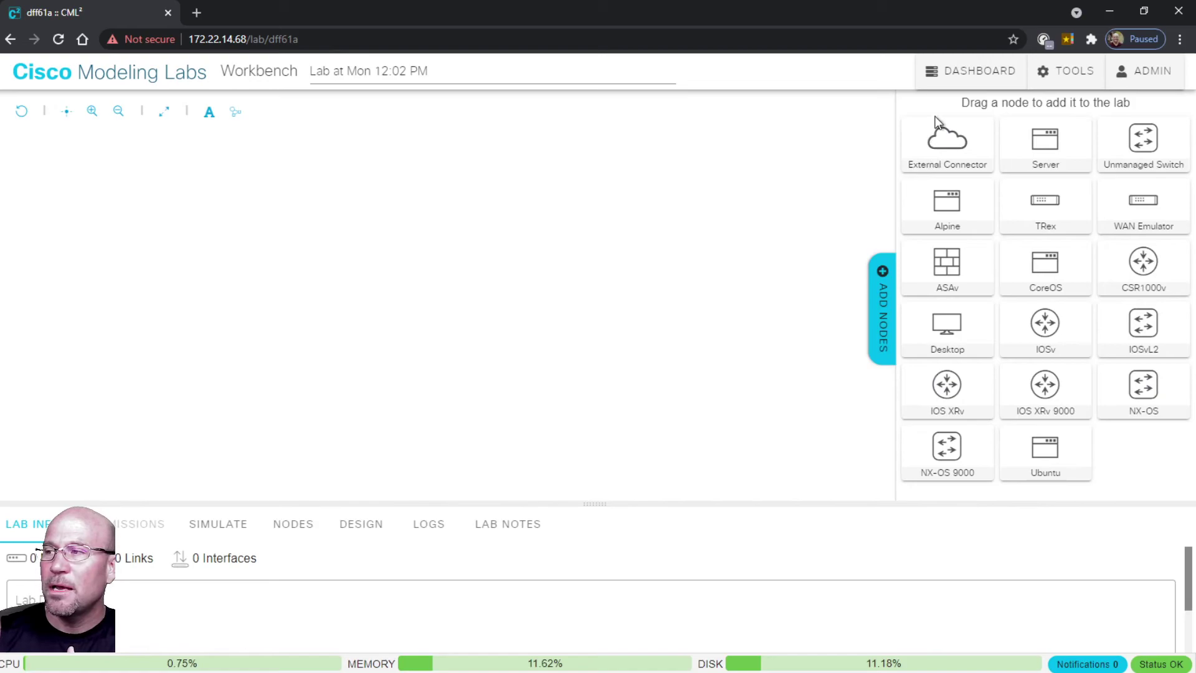
click(964, 76)
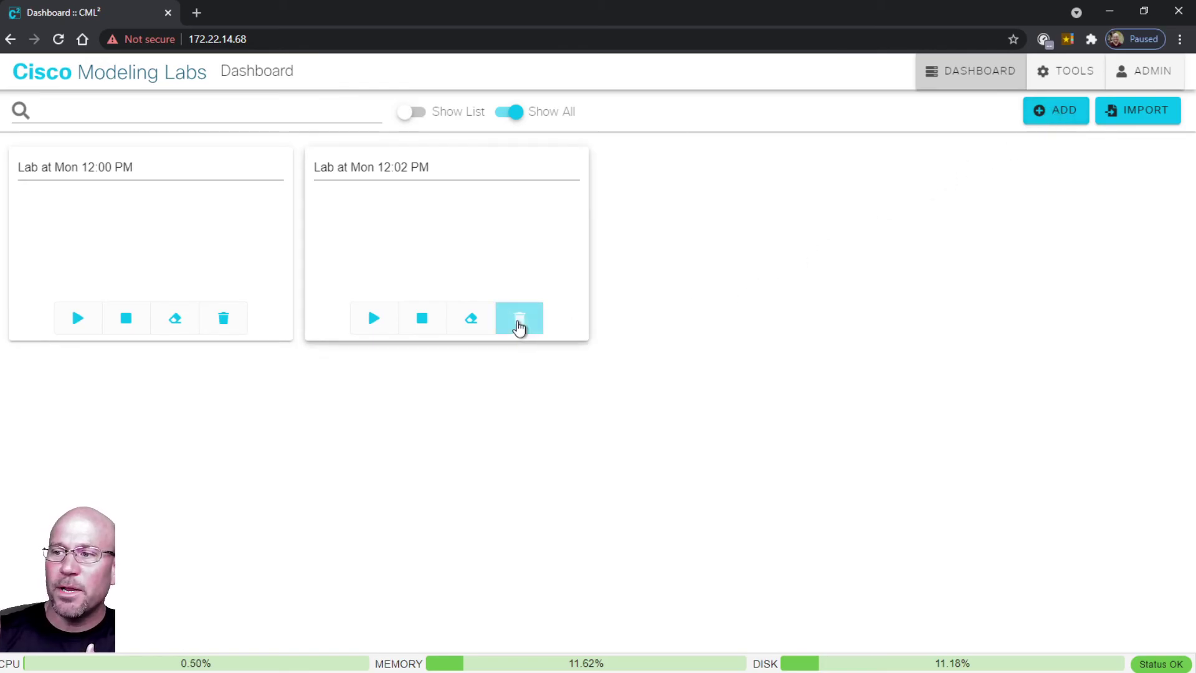
Delete the 12:02 PM and 12:00 PM labs, then add another new empty lab.
click(519, 324)
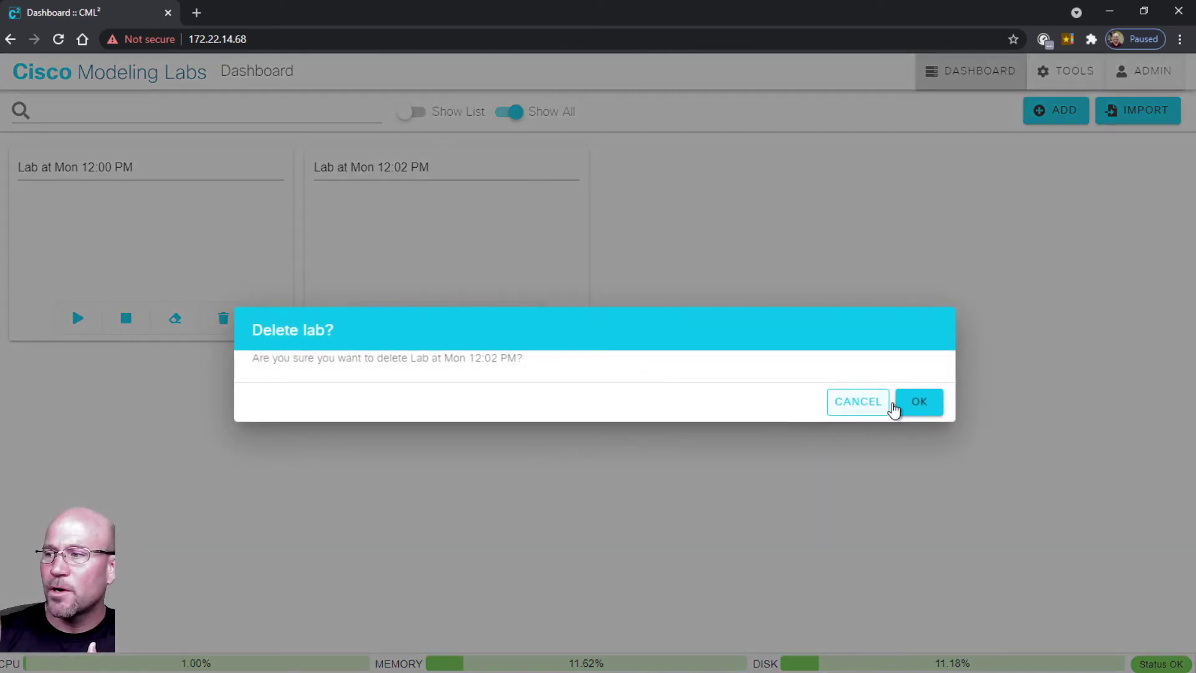
click(919, 409)
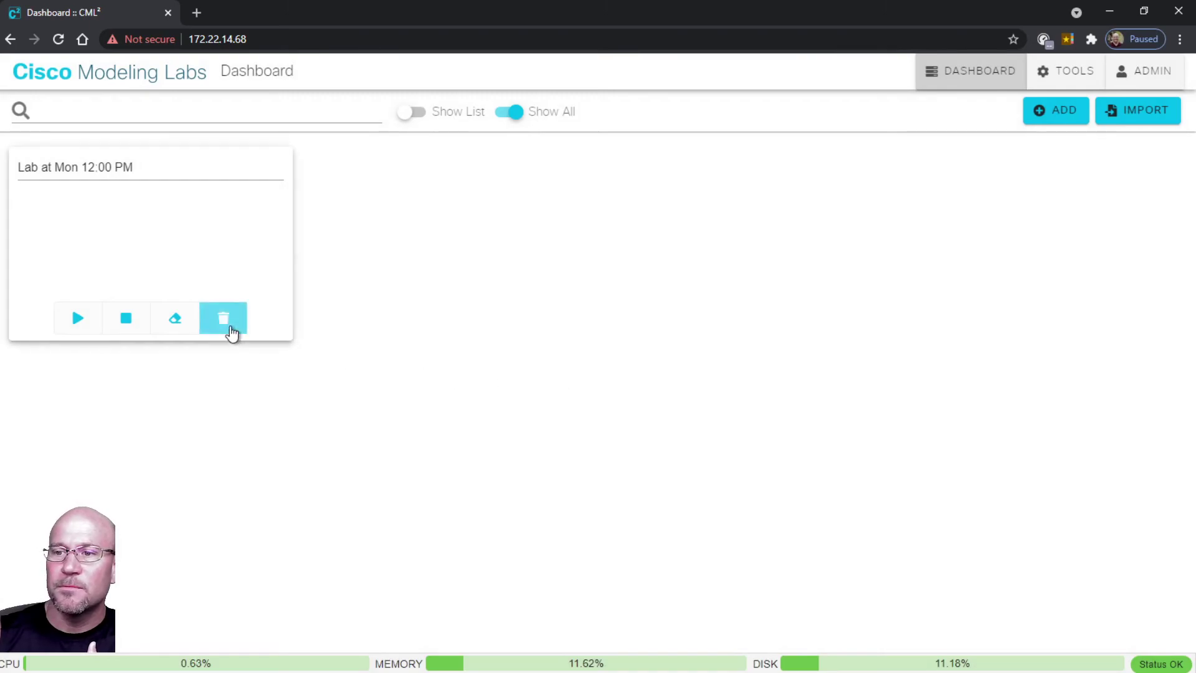
click(224, 323)
click(919, 405)
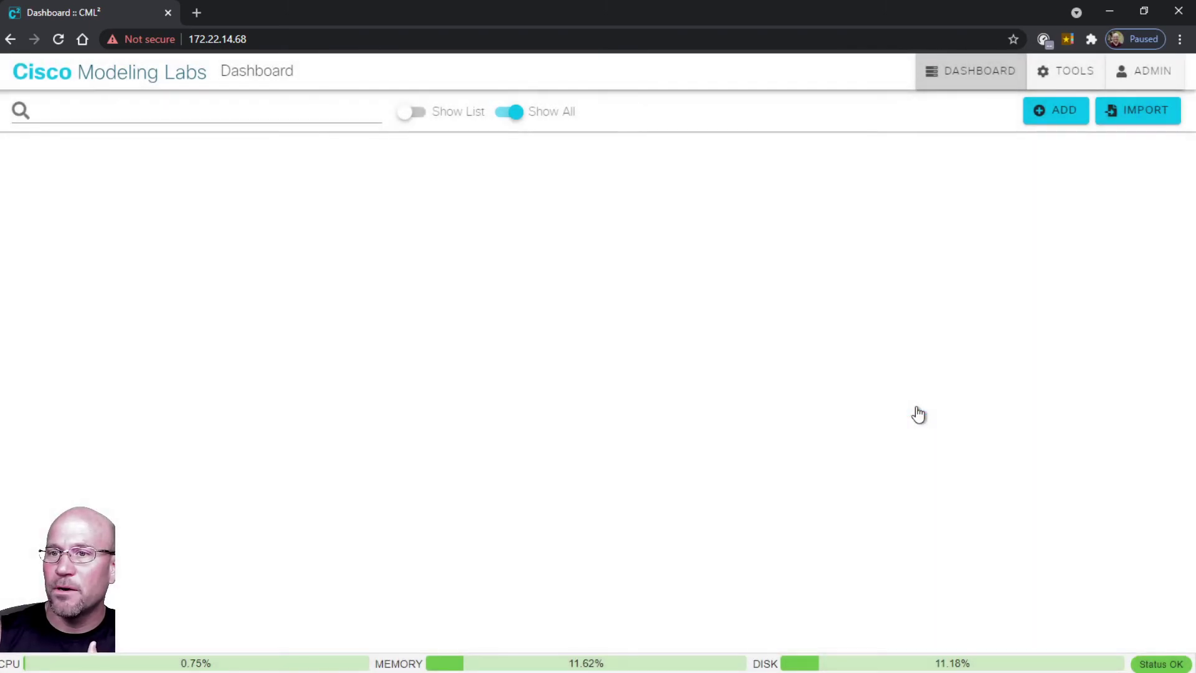
click(1058, 117)
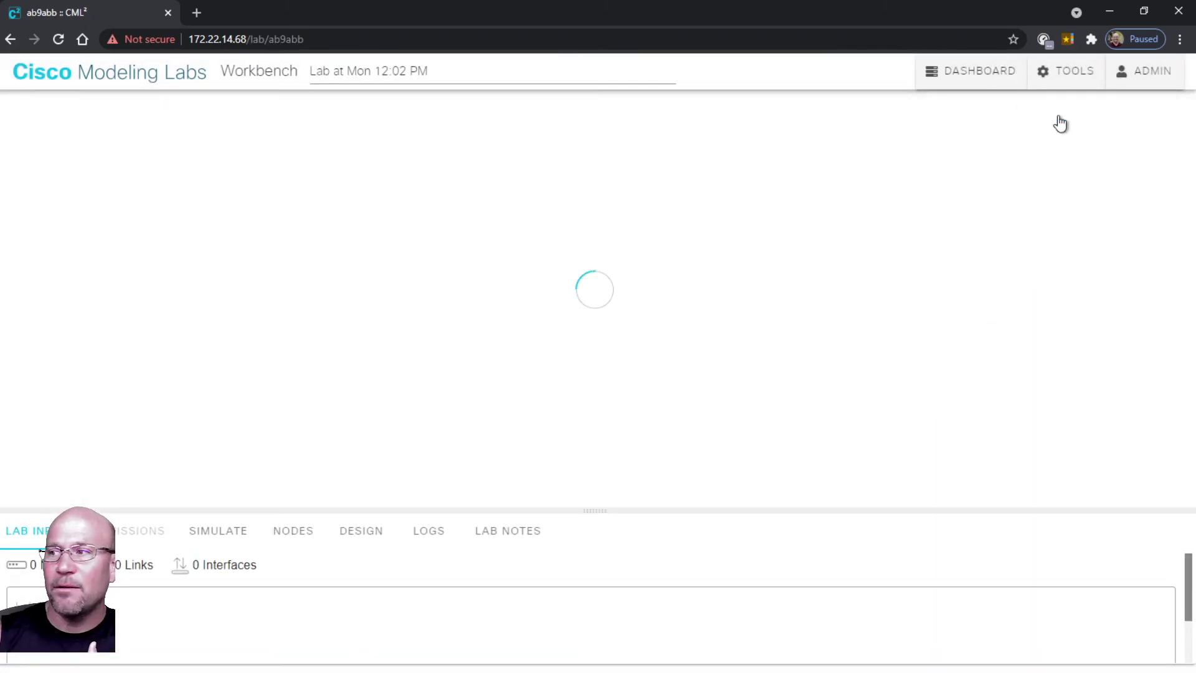